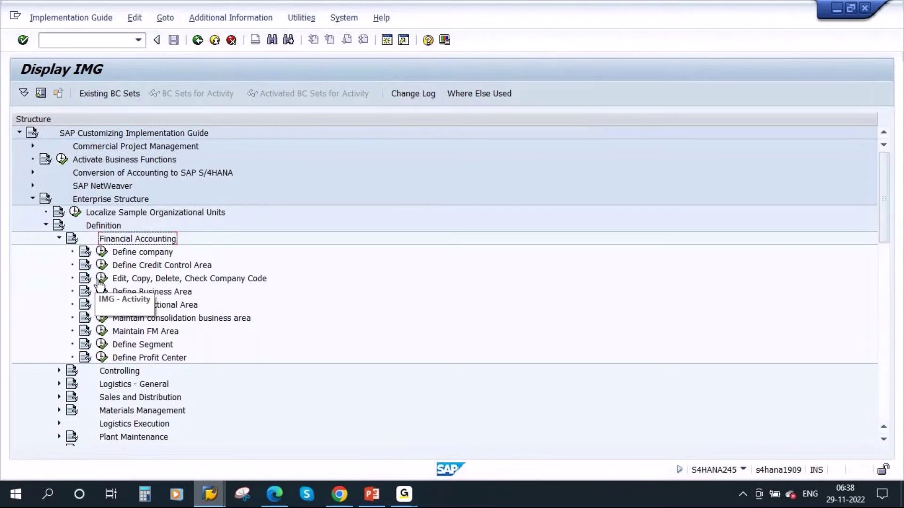
Run the Copy, Delete, Check Company Code activity, then go back to the company code activities
left_click(102, 278)
left_click(232, 171)
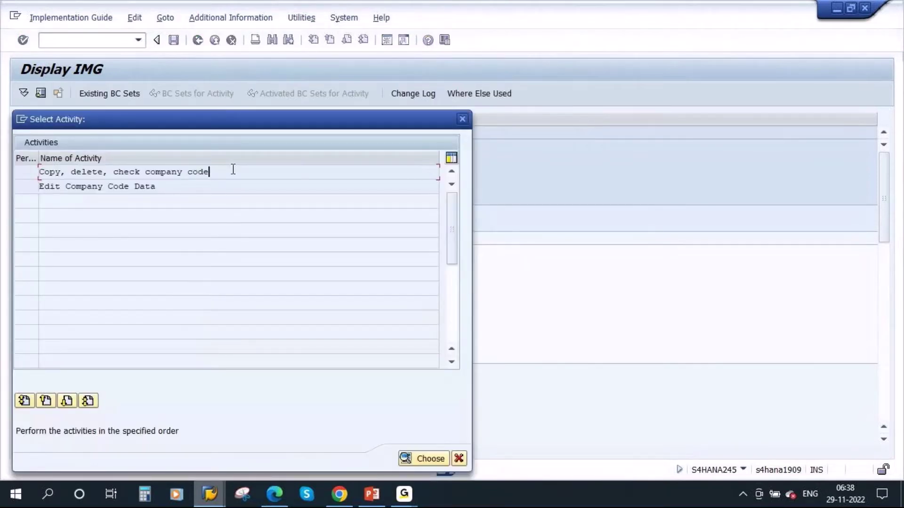
left_click_drag(232, 172, 40, 172)
left_click(140, 172)
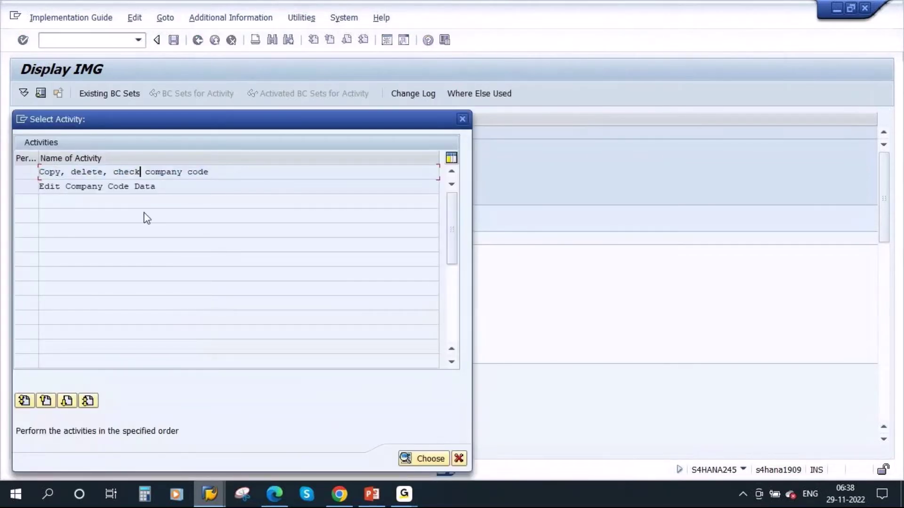
double_click(127, 172)
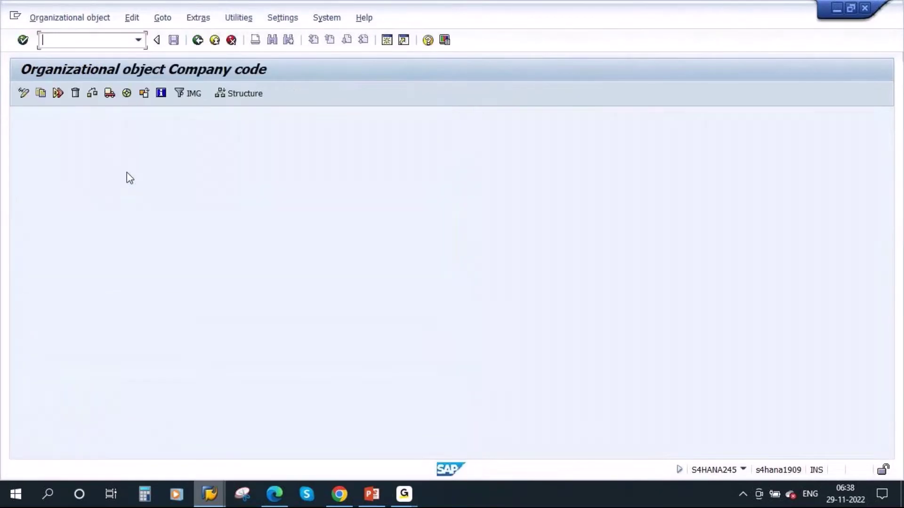
left_click(198, 41)
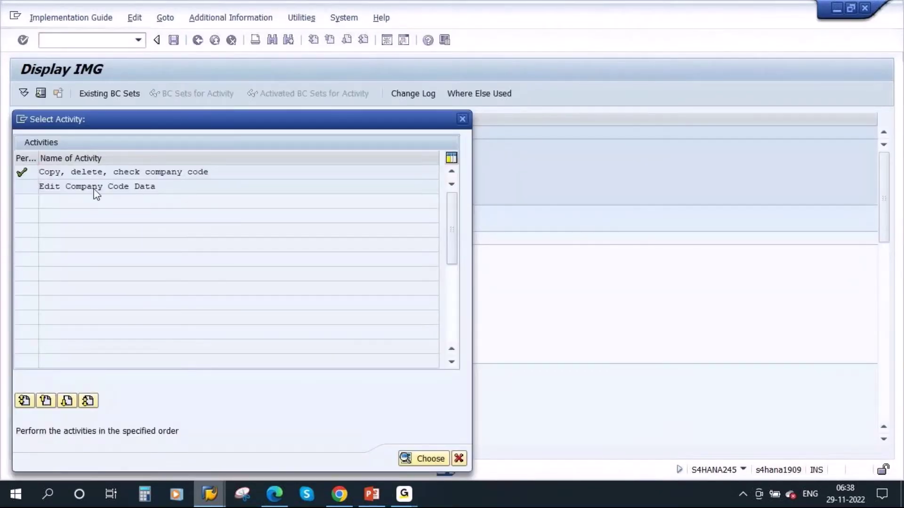
Open Edit Company Code Data and select the 0001 P A.G. row
double_click(94, 189)
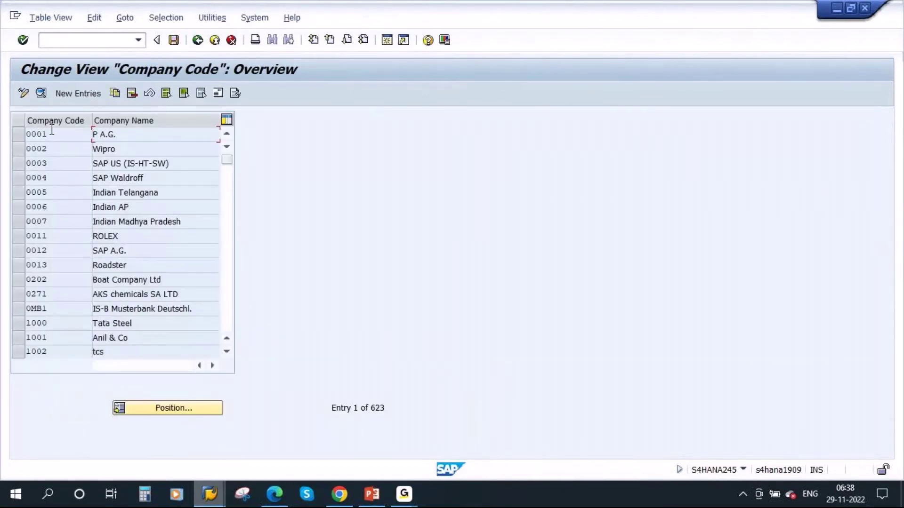
scroll(63, 274, "down", 3)
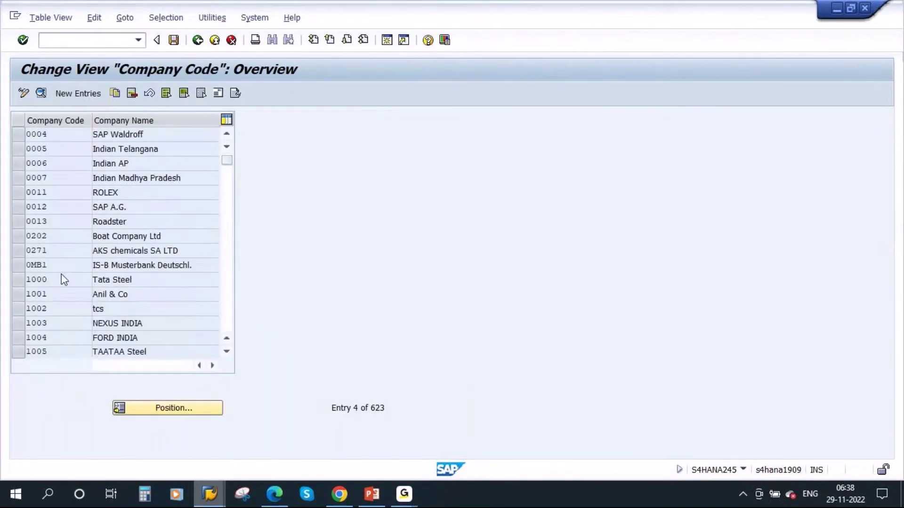
scroll(62, 274, "down", 2)
scroll(63, 274, "up", 5)
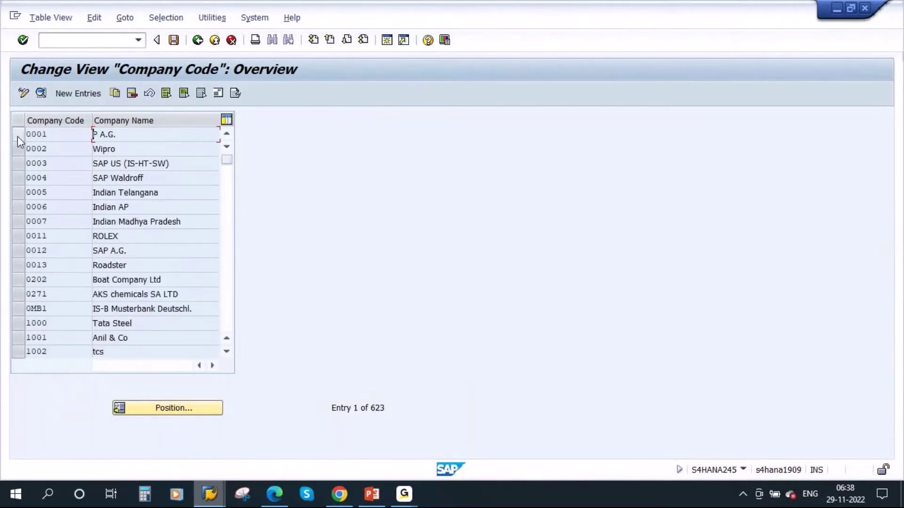
left_click(17, 138)
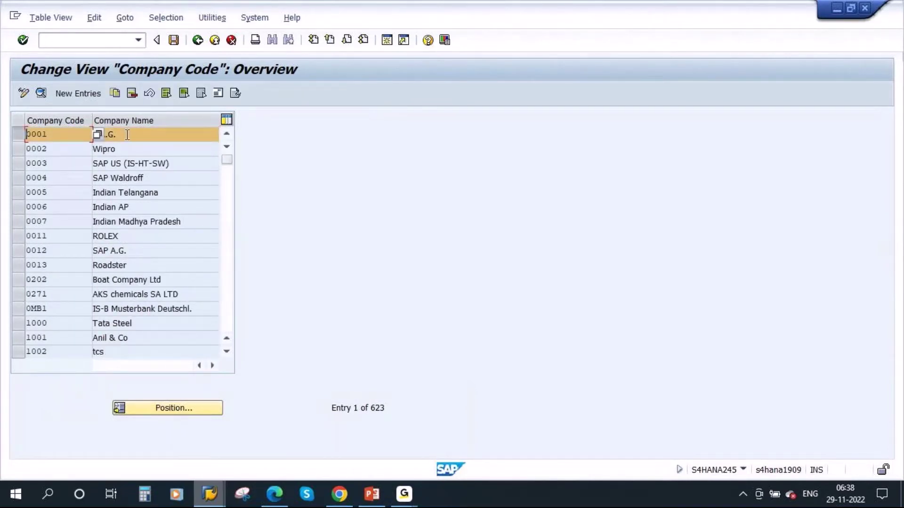
double_click(49, 136)
left_click(124, 134)
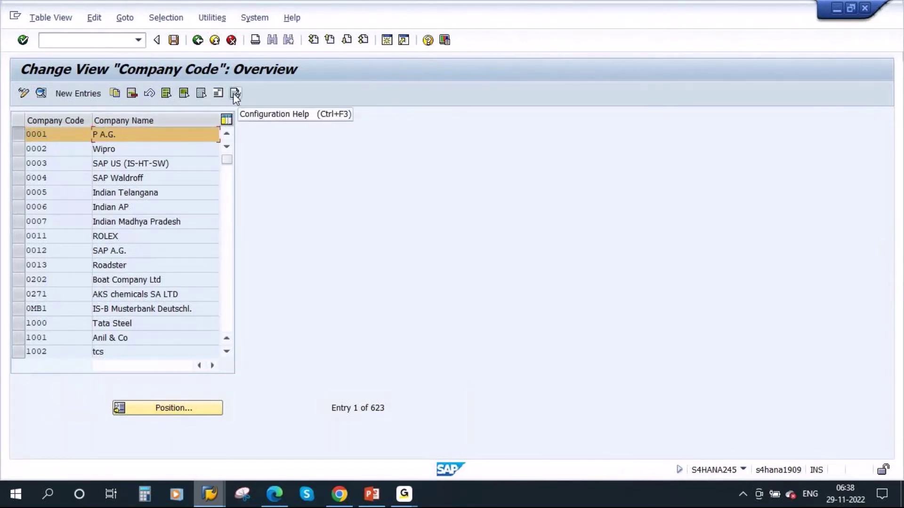
Show company code 0001's details, highlighting country DE and currency EUR, then switch to the slides
left_click(41, 93)
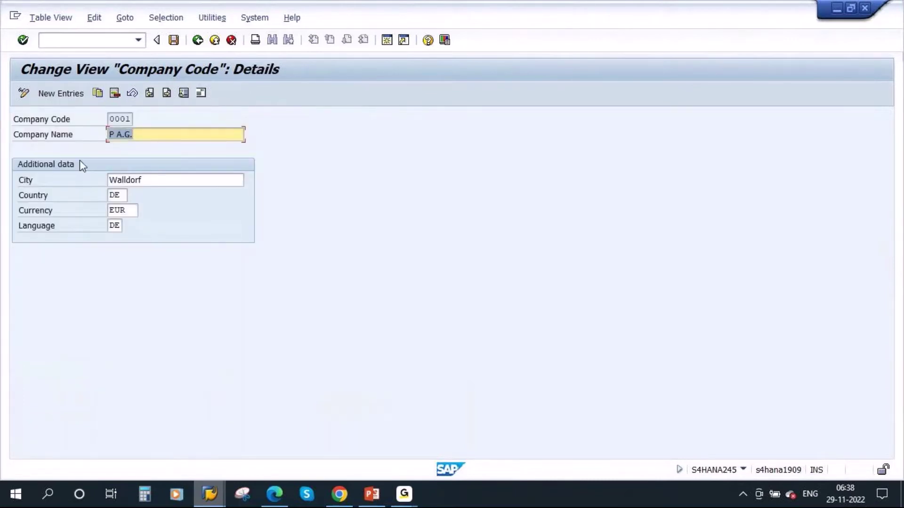
left_click(119, 195)
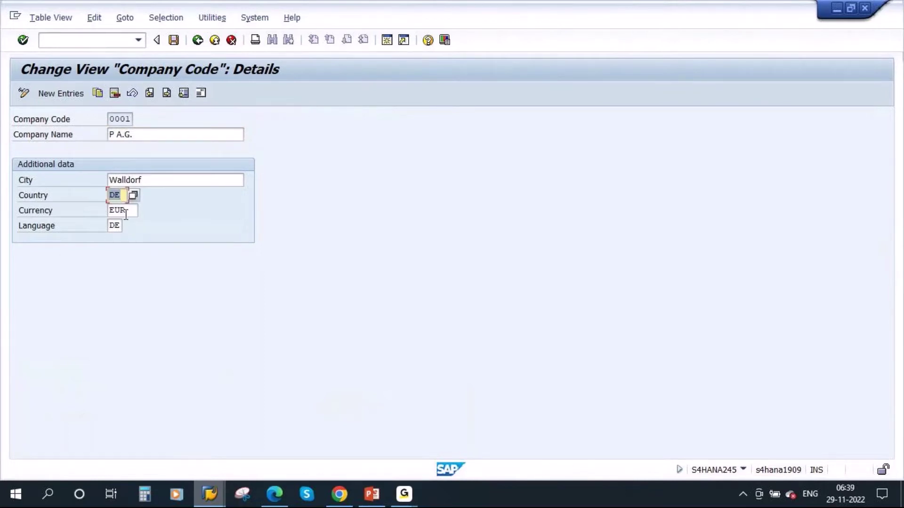
left_click(58, 212)
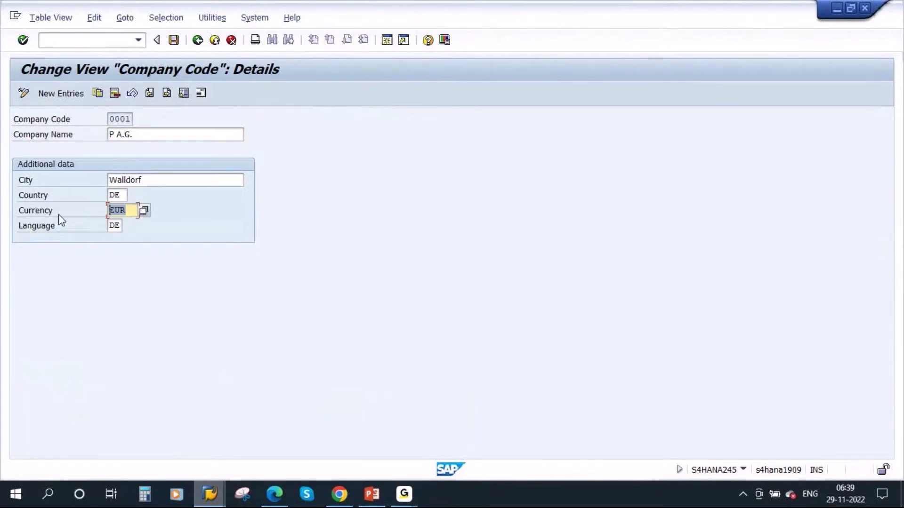
left_click(372, 493)
Review the Org Units in Accounting diagram slide, then return to the SAP 0001 details
scroll(378, 278, "up", 1)
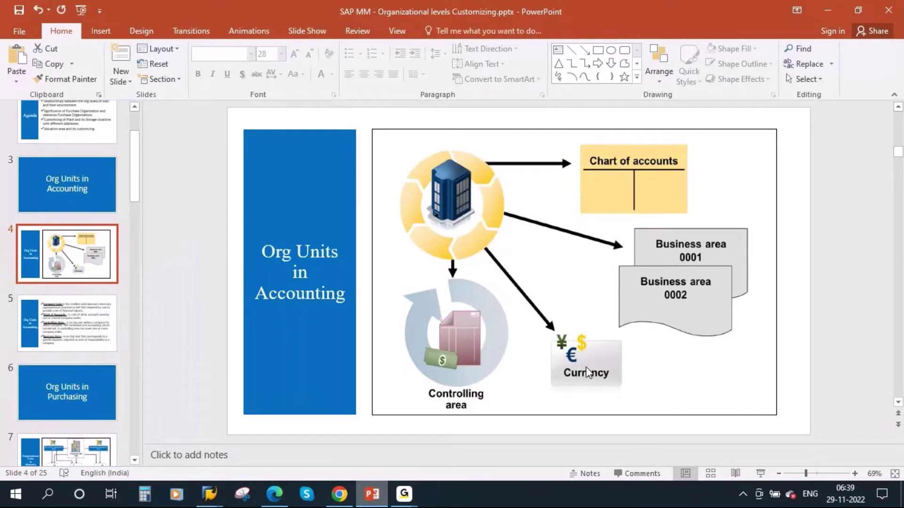
key("alt+Tab")
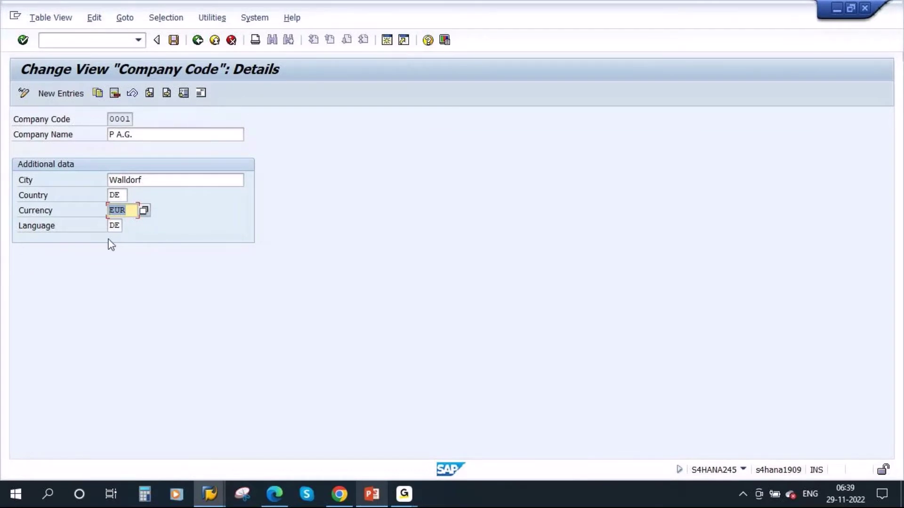
Point out company code 0001's language, city Walldorf and country DE
key("Tab")
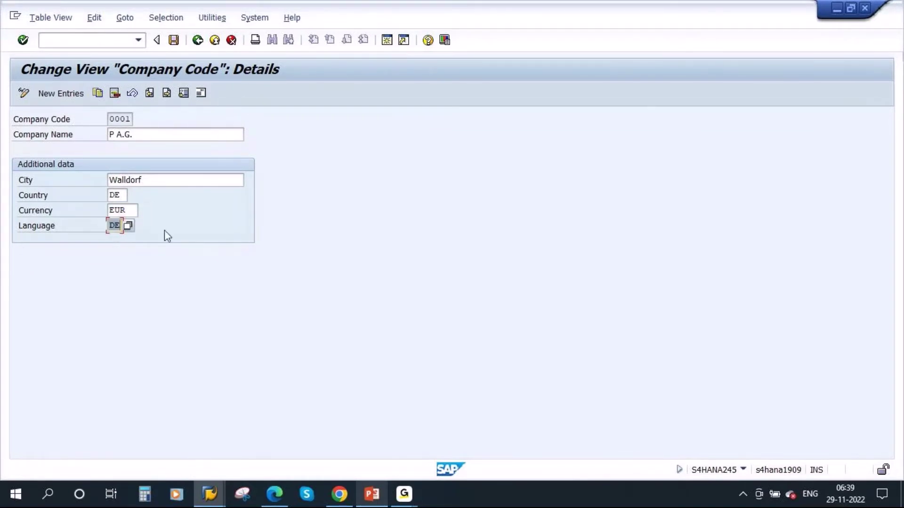
left_click(143, 182)
left_click(120, 195)
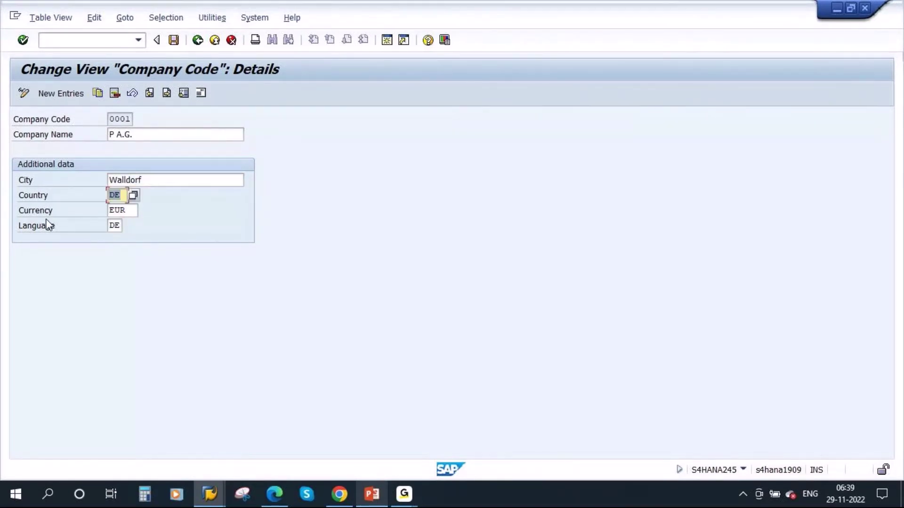
Open company code 0001's address and exit it without saving
left_click(201, 93)
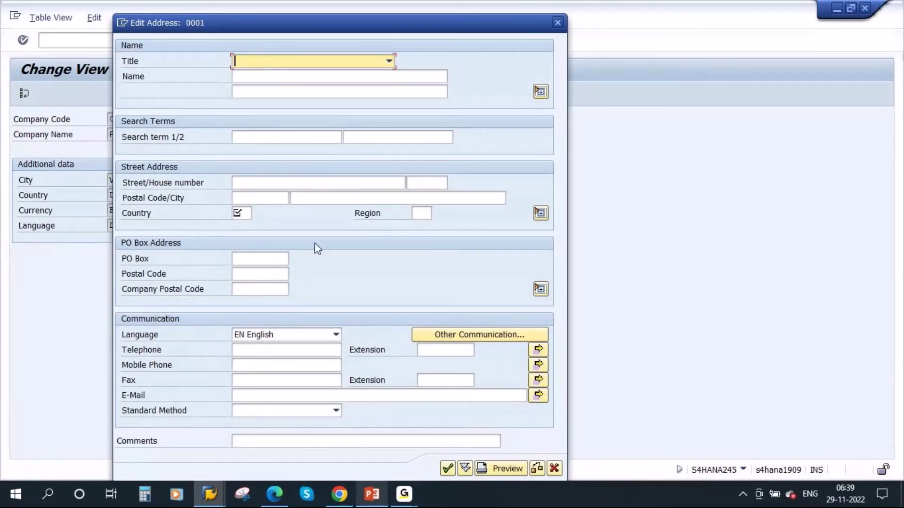
left_click(554, 468)
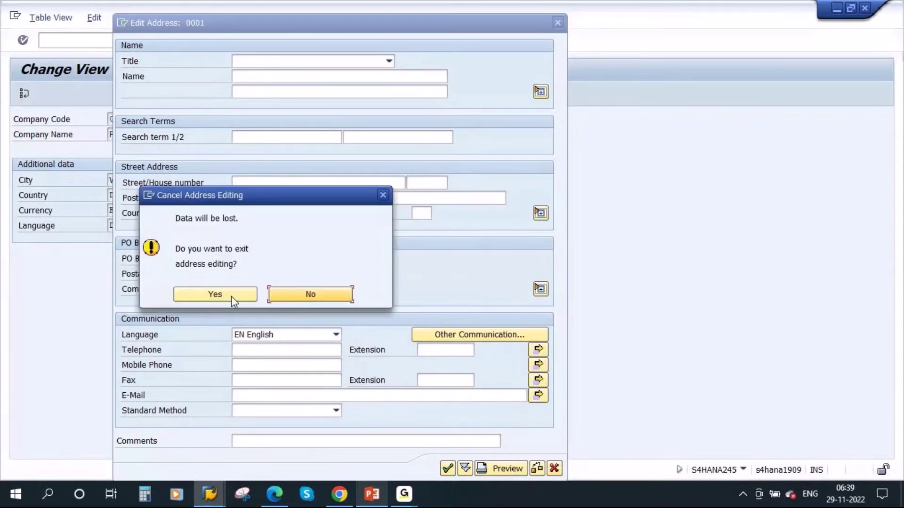
left_click(230, 295)
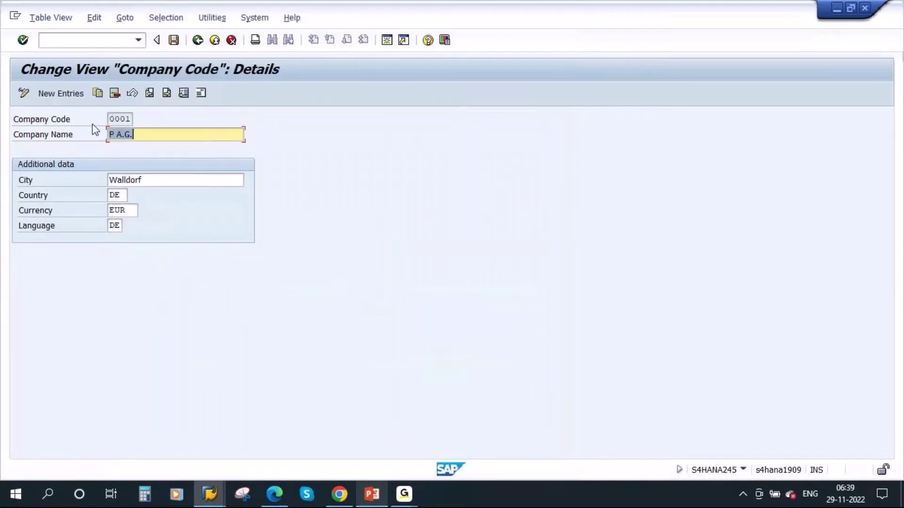
left_click(198, 40)
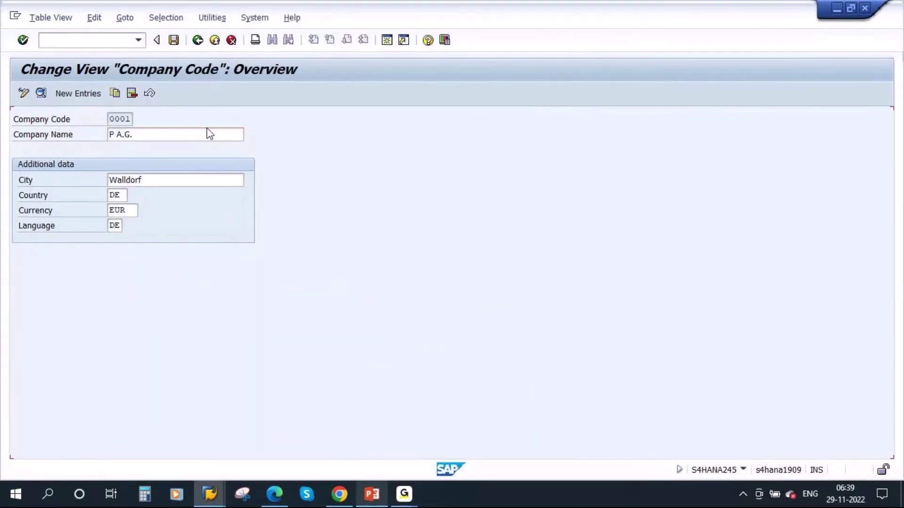
left_click(18, 134)
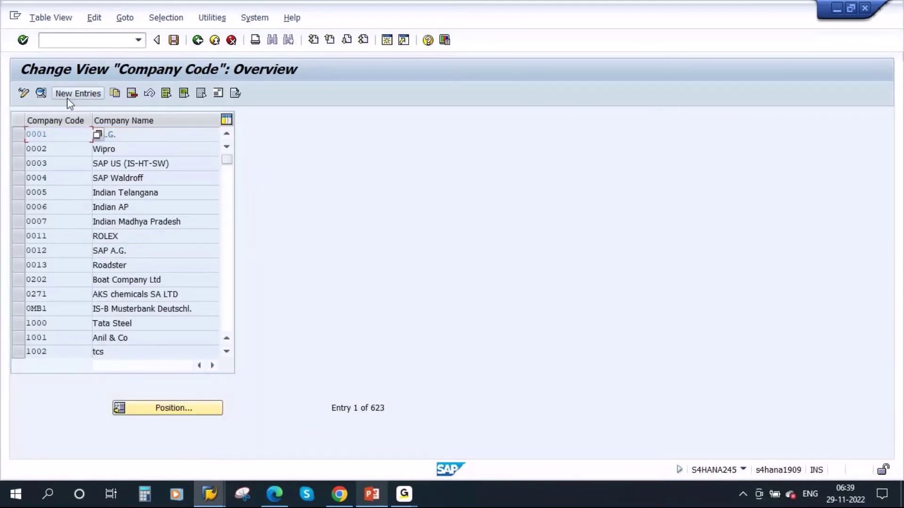
left_click(15, 135)
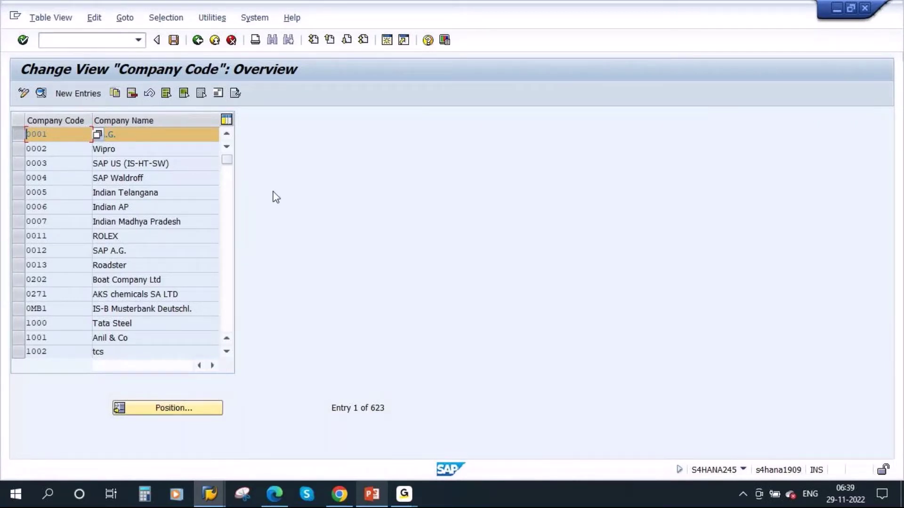
left_click(16, 133)
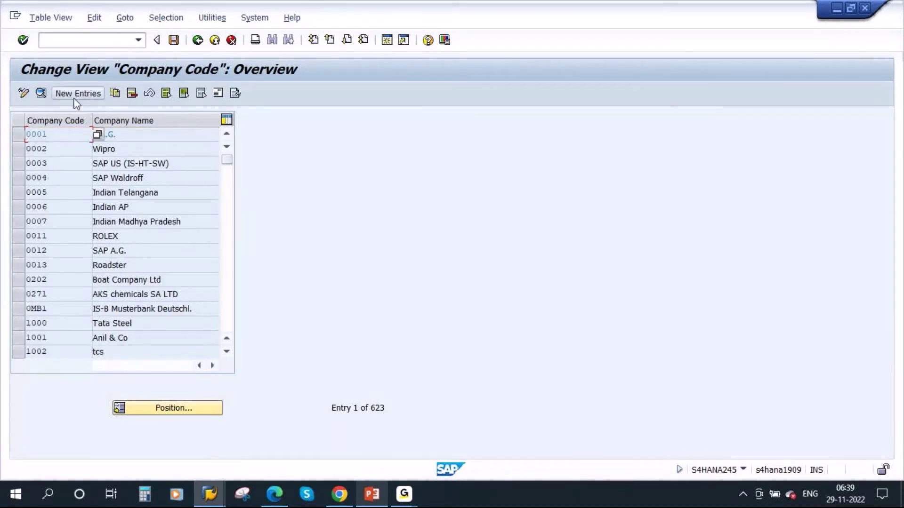
left_click(79, 97)
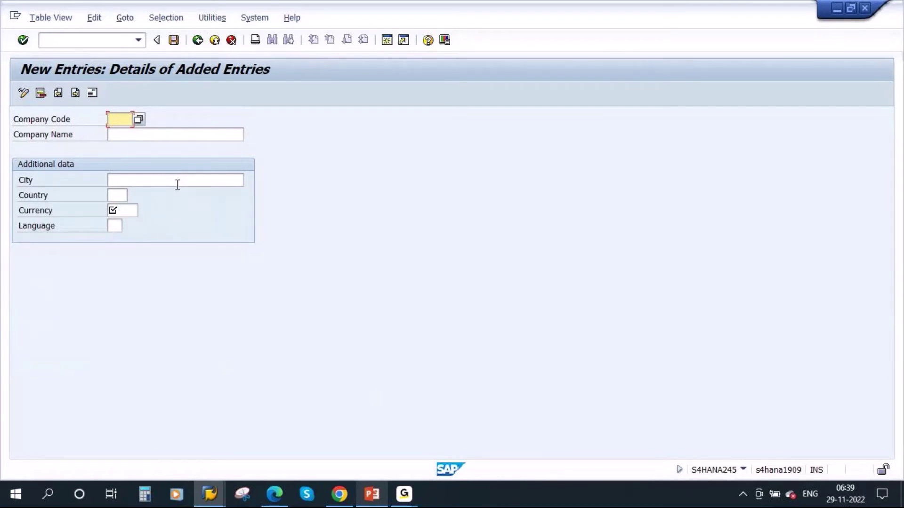
left_click(231, 42)
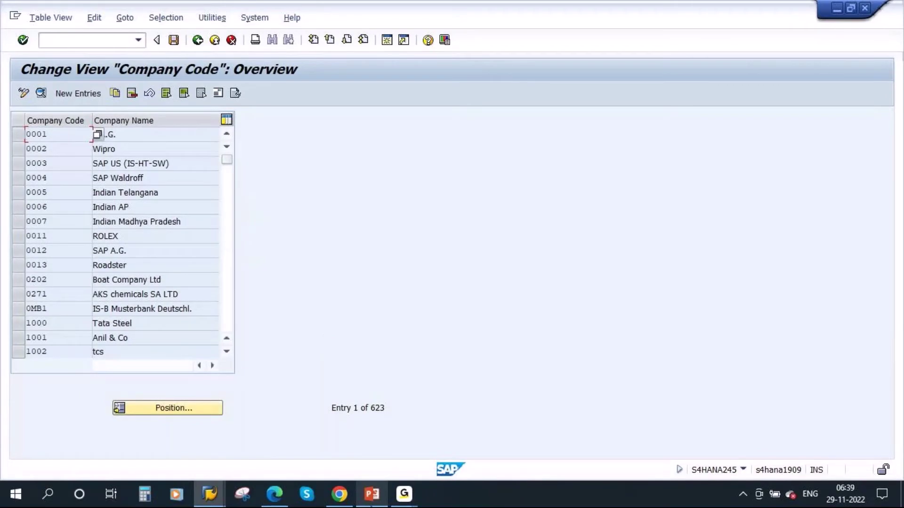
Present slide 5 with the accounting definitions full screen
left_click(372, 494)
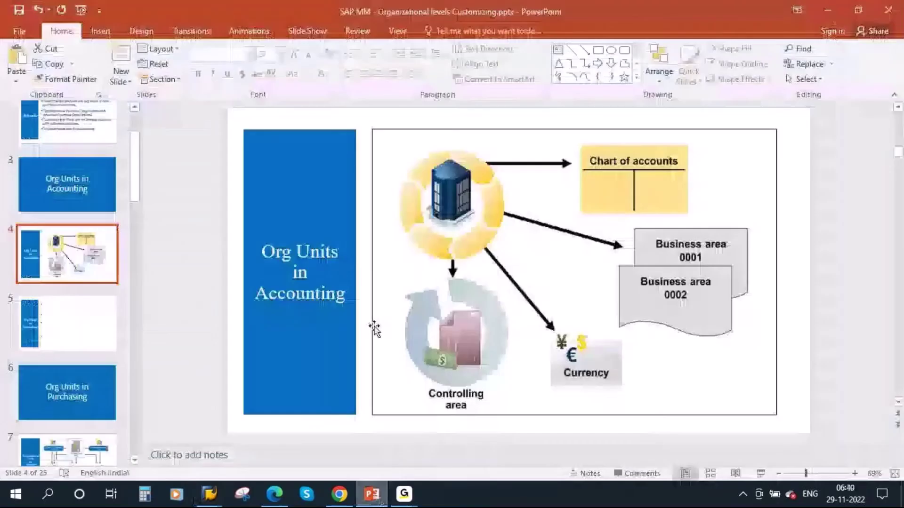
left_click(58, 327)
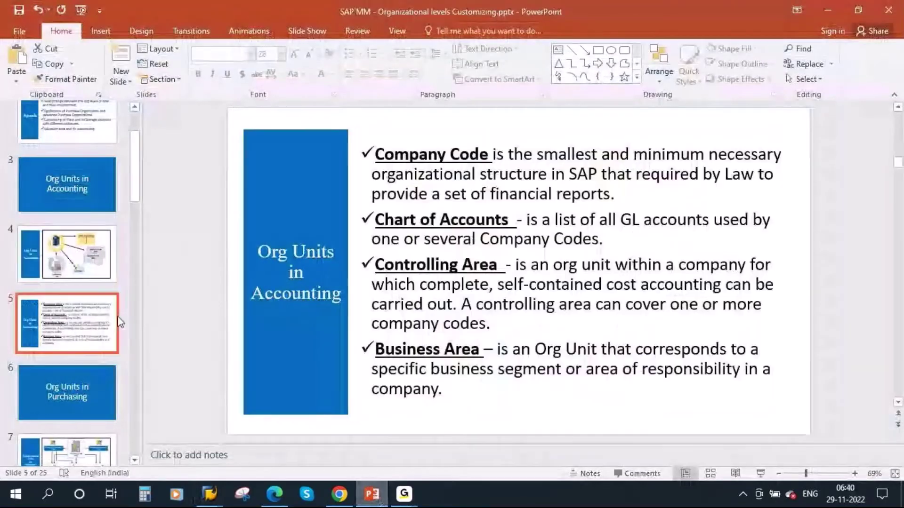
left_click(768, 475)
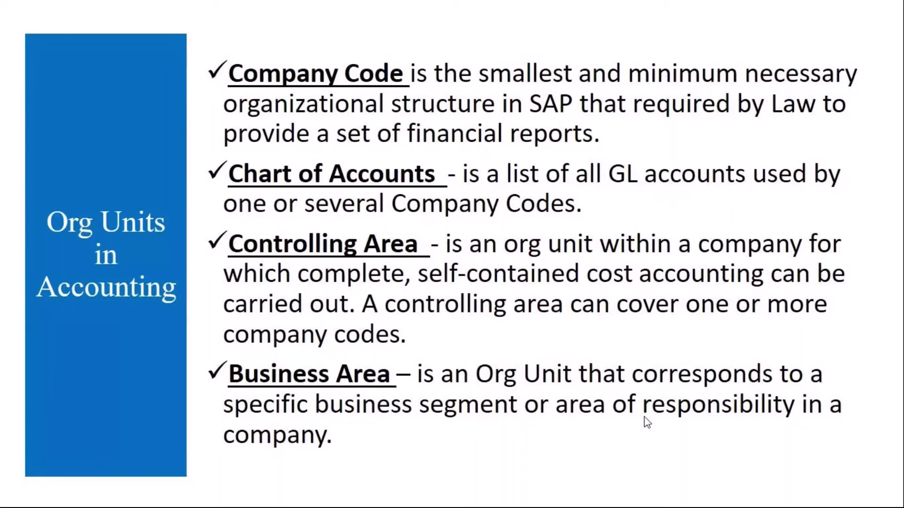
Underline and circle the Chart of Accounts definition, link it to Company Code, then erase the marks
left_click_drag(466, 191, 829, 191)
left_click_drag(231, 218, 594, 217)
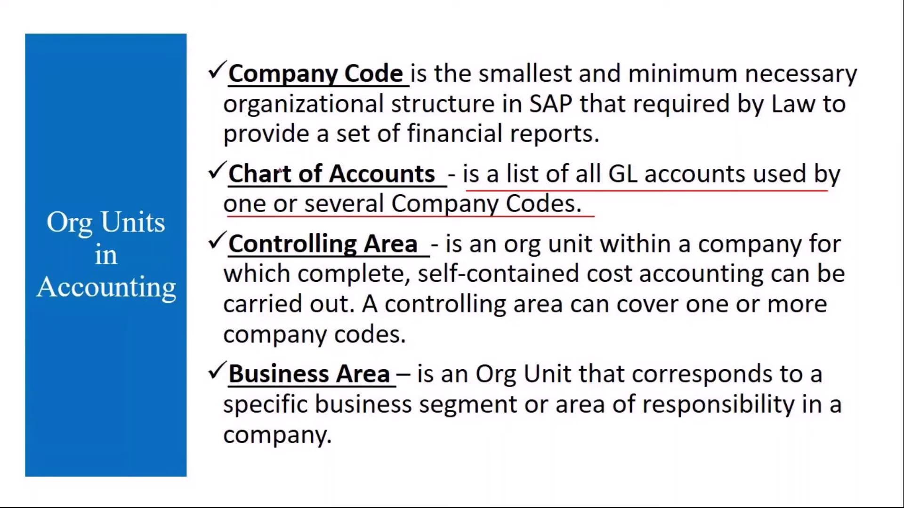
mouse_move(235, 155)
left_mouse_down()
mouse_move(229, 172)
mouse_move(315, 190)
mouse_move(454, 185)
mouse_move(298, 151)
mouse_move(236, 155)
left_mouse_up()
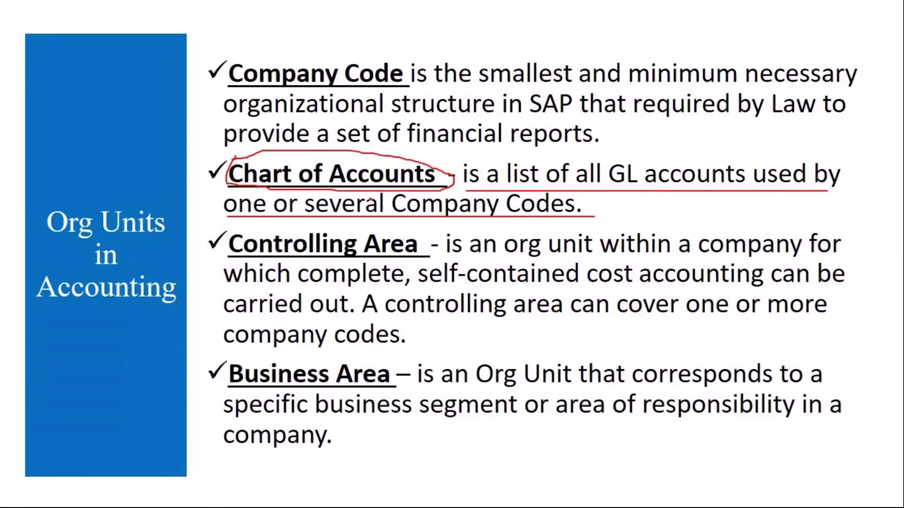
mouse_move(406, 174)
left_mouse_down()
mouse_move(469, 164)
mouse_move(408, 176)
left_mouse_up()
mouse_move(233, 86)
left_mouse_down()
mouse_move(234, 172)
mouse_move(260, 186)
left_mouse_up()
key("e")
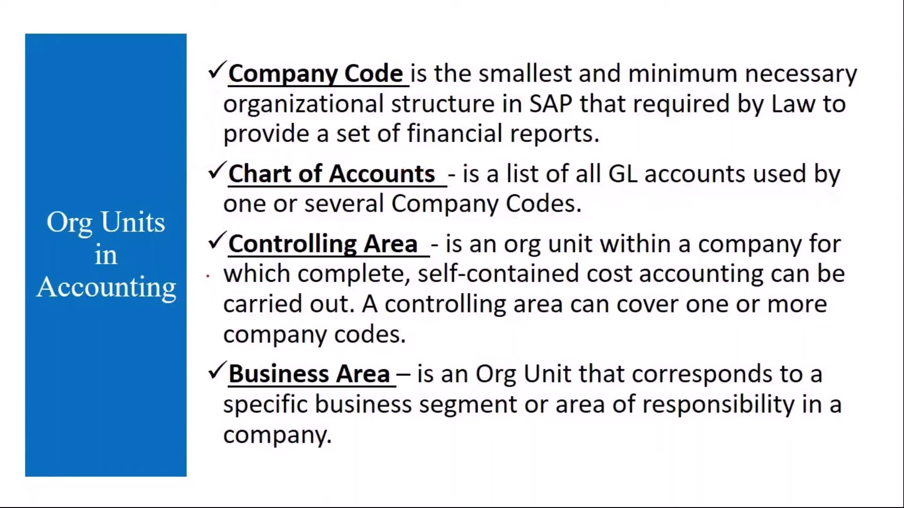
End the slide show and bring the SAP company code list back to the front
key("ctrl+a")
key("Escape")
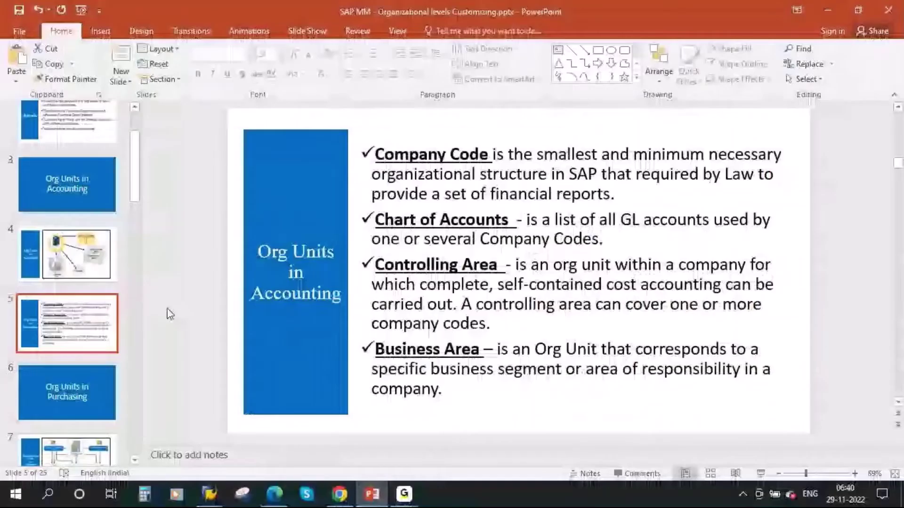
left_click(209, 494)
left_click(175, 428)
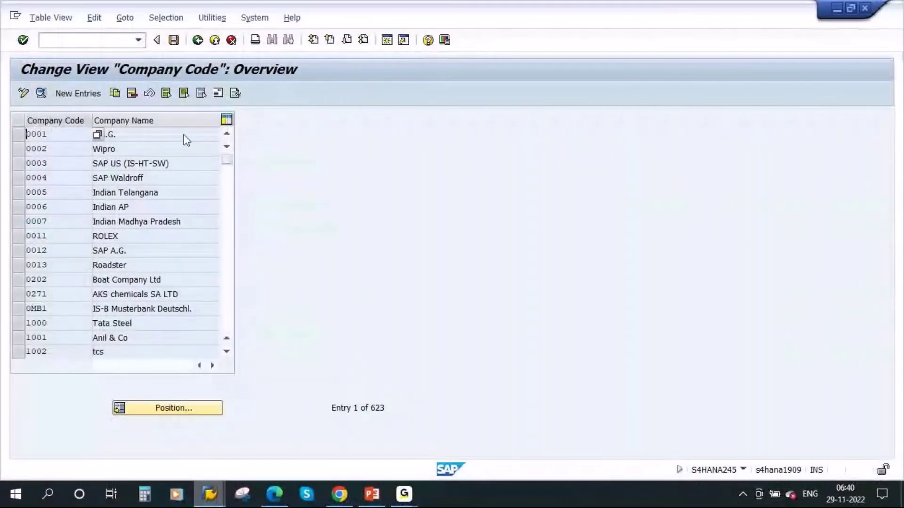
Return to the IMG structure, collapse Definition, and search for 'Assign company code to chart'
left_click(197, 40)
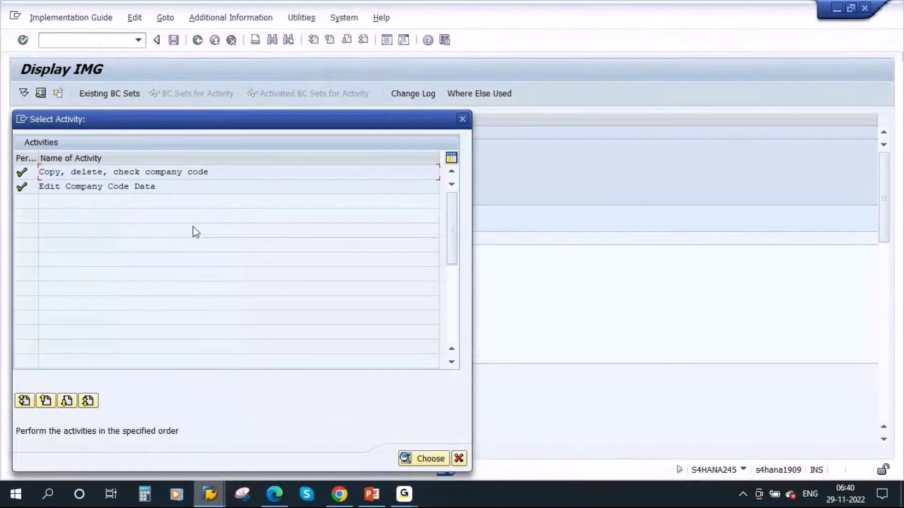
left_click(459, 459)
left_click(46, 226)
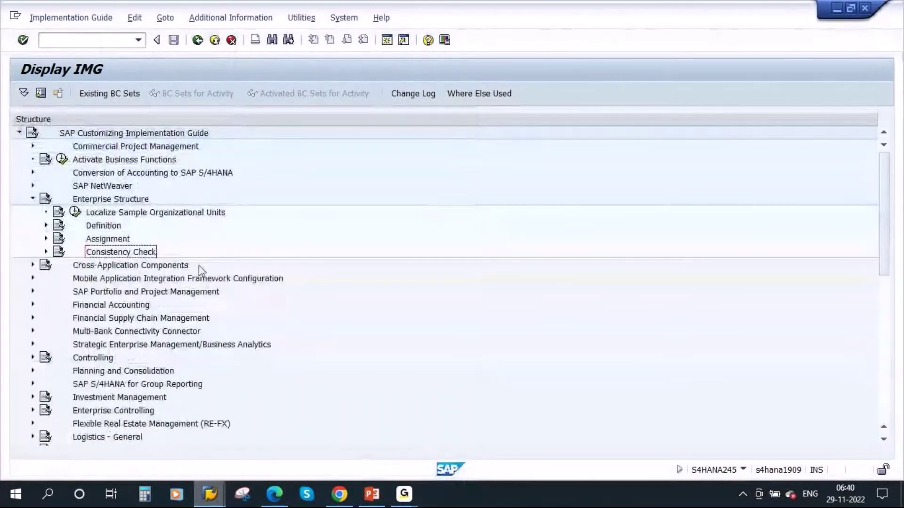
key("ctrl+f")
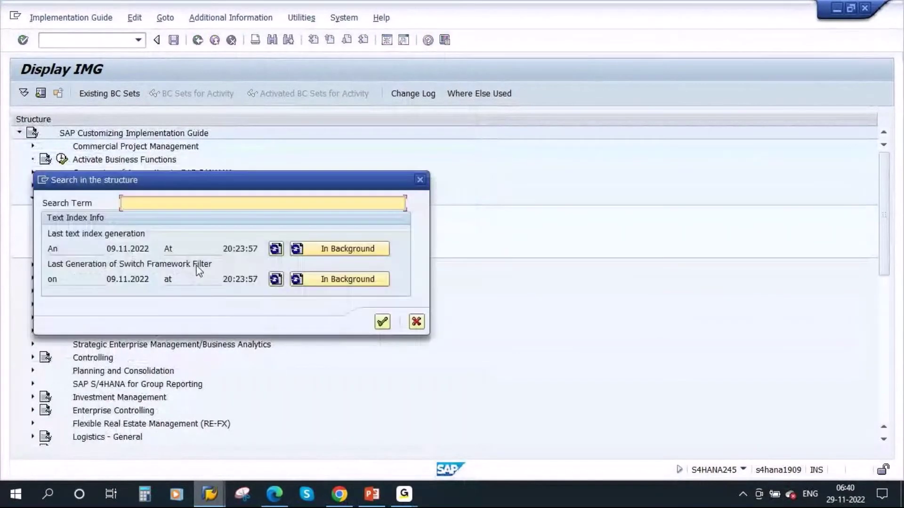
type("A")
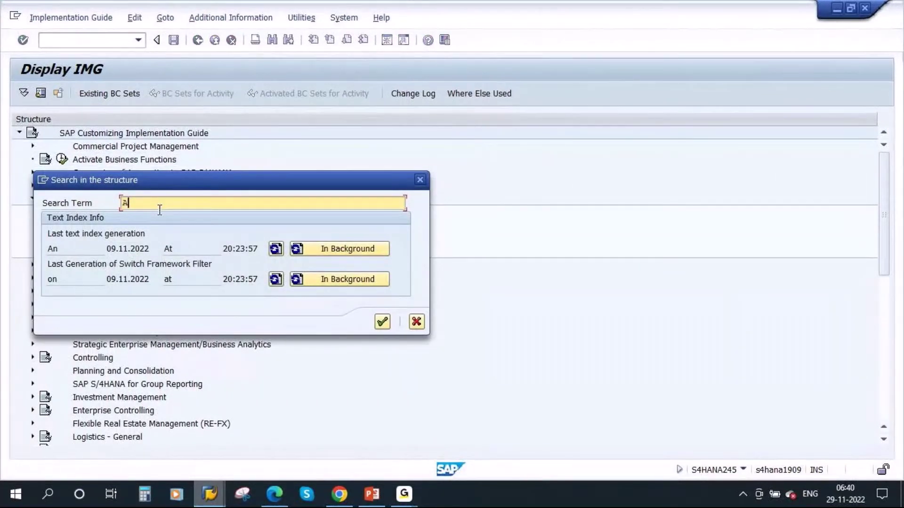
type("ssign company code to chart")
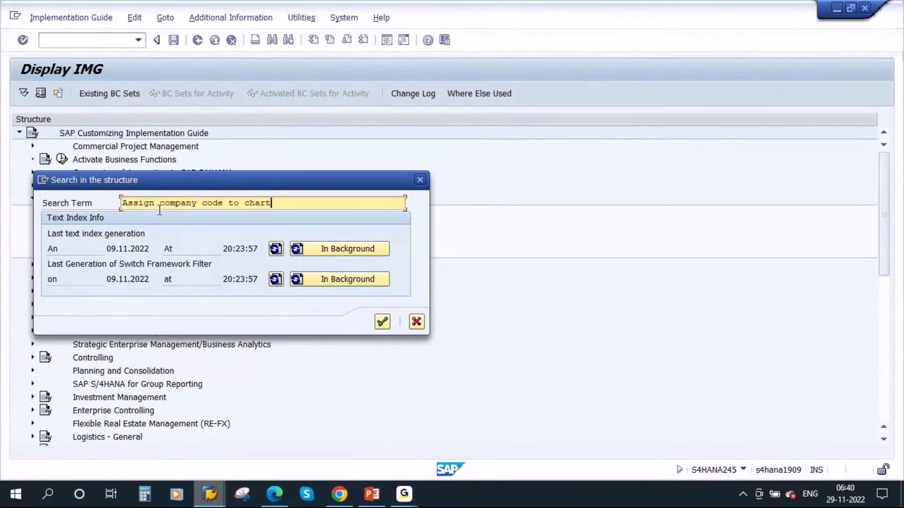
left_click(383, 322)
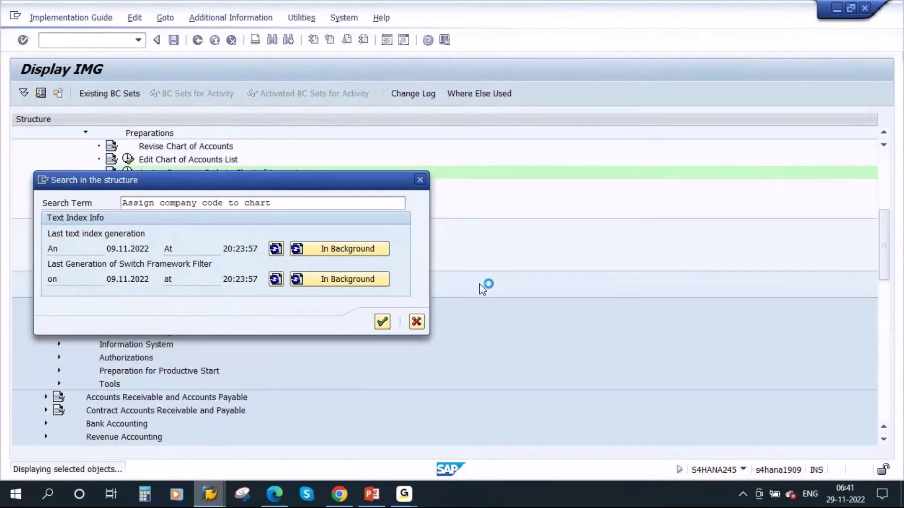
Open Assign Company Code to Chart of Accounts under G/L Accounts Preparations and highlight INT for 0001
scroll(289, 285, "up", 4)
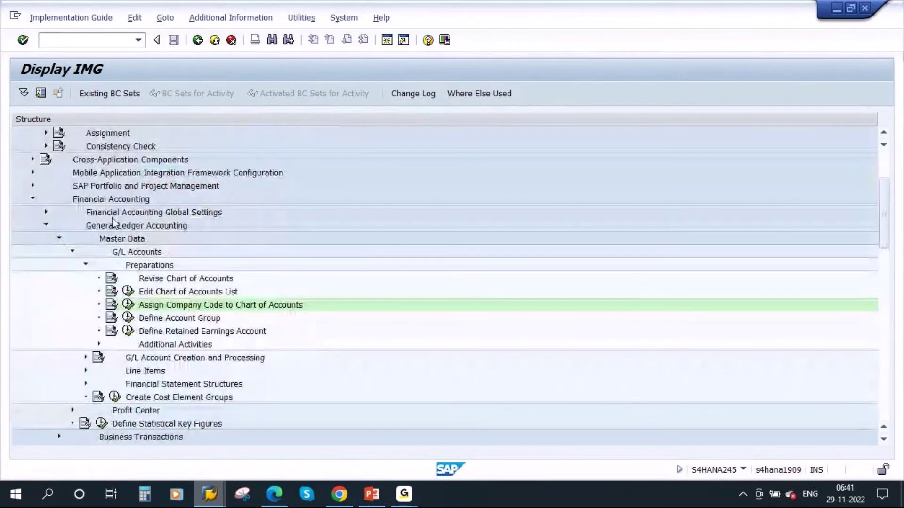
left_click(121, 199)
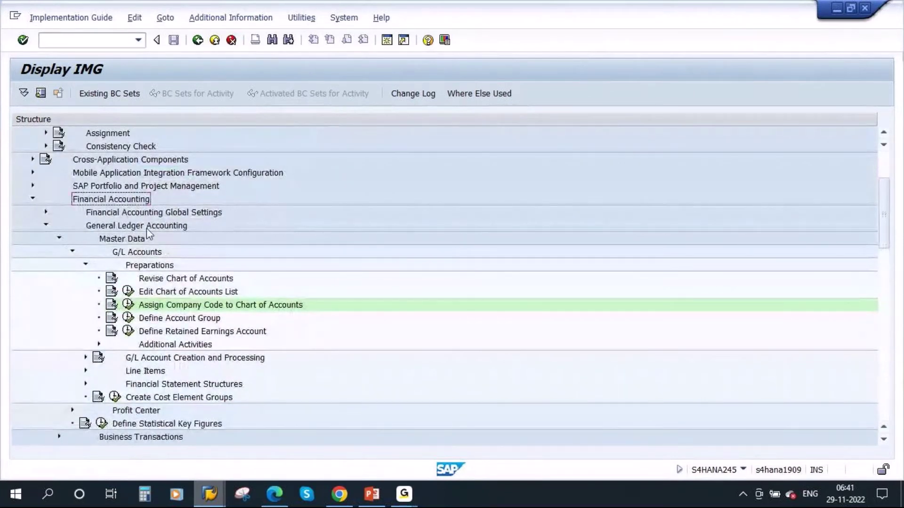
left_click(163, 228)
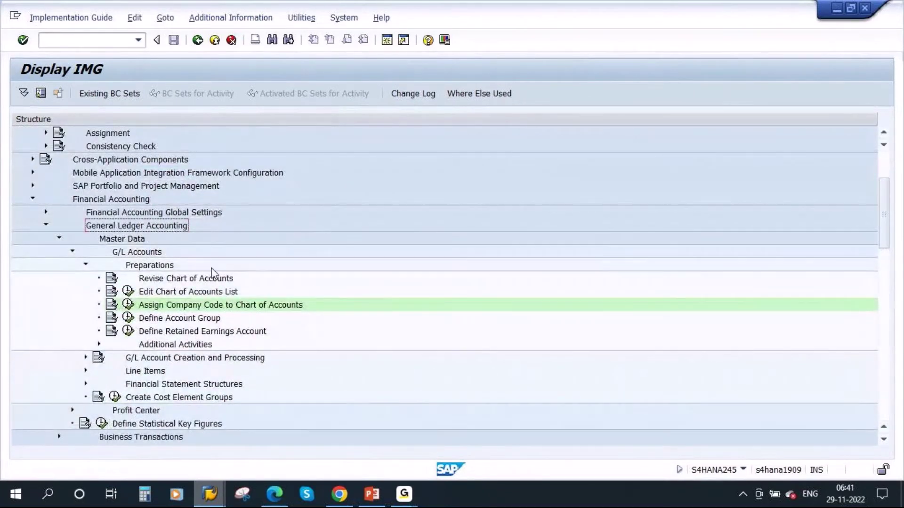
left_click(127, 241)
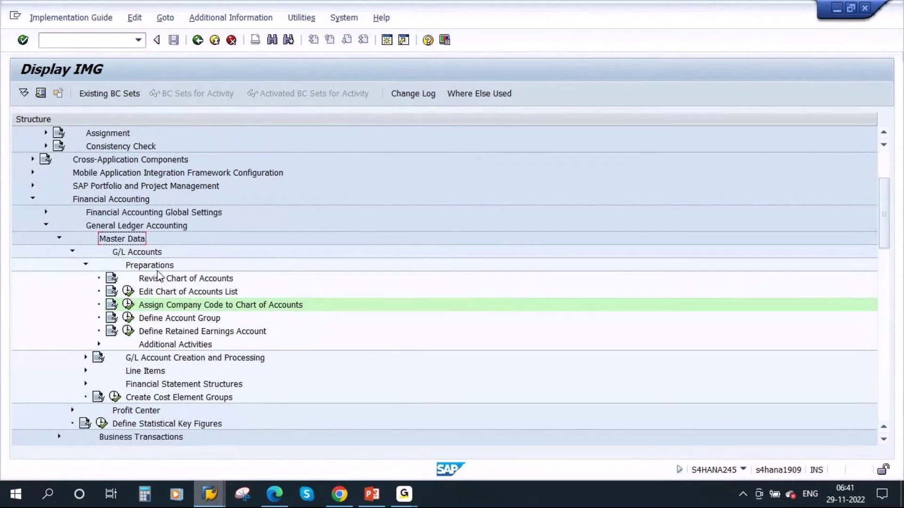
left_click(142, 252)
left_click(150, 266)
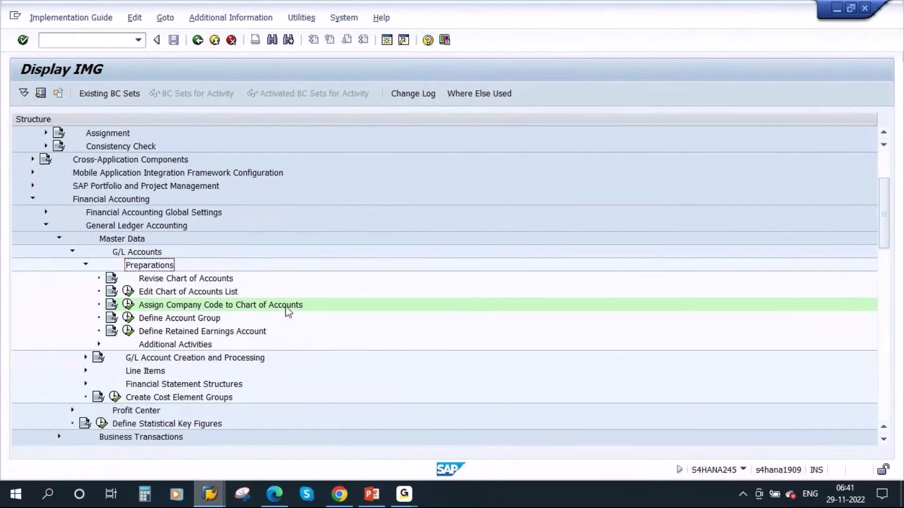
left_click(128, 305)
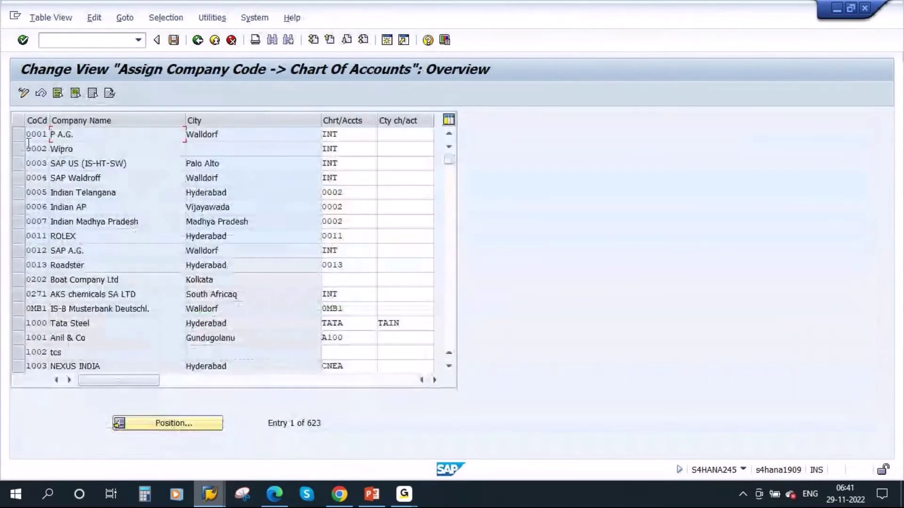
left_click(347, 135)
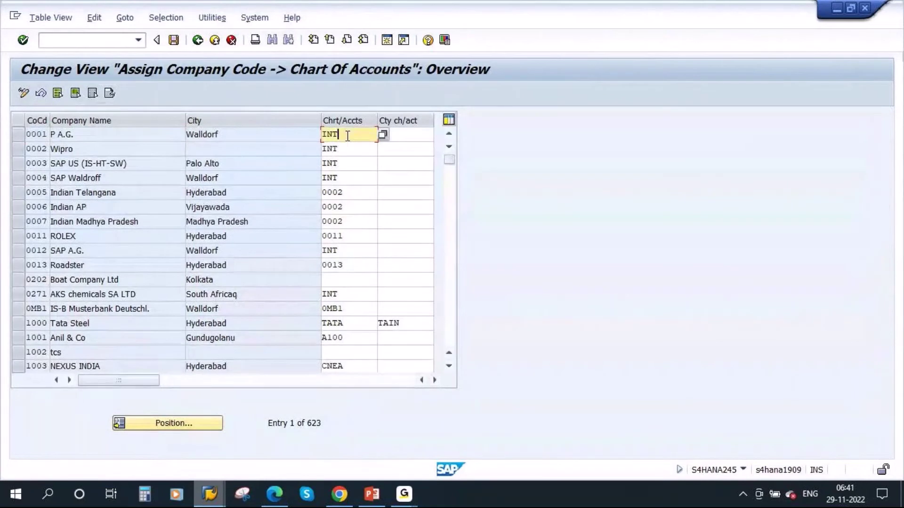
double_click(348, 136)
Launch a blank Notepad from the Windows search
left_click(48, 494)
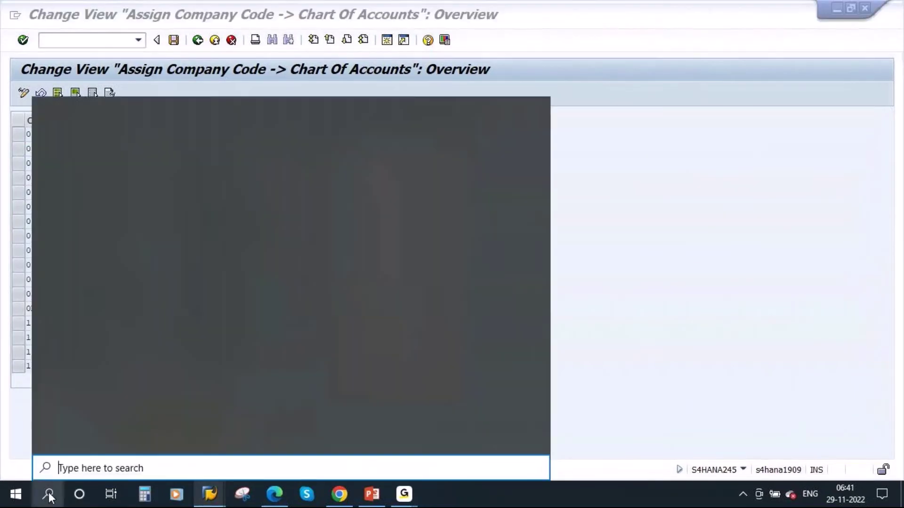
type("notepad")
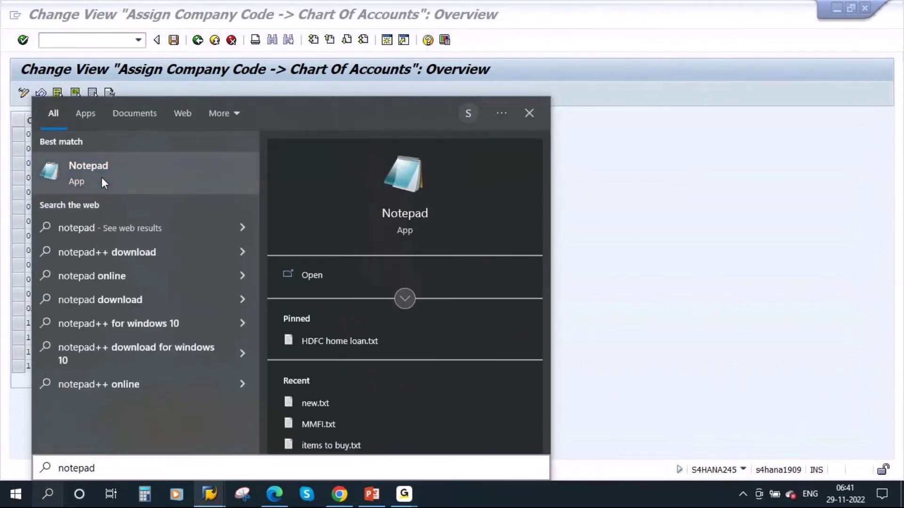
left_click(101, 177)
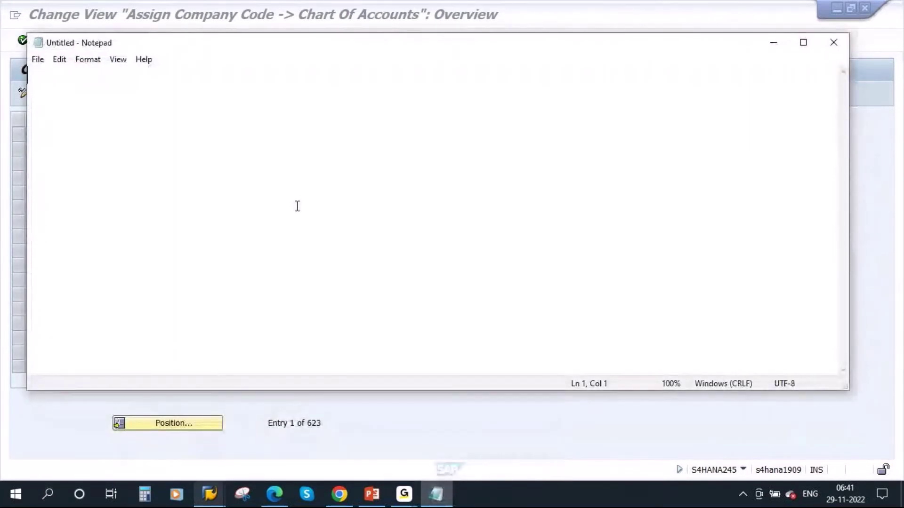
Write 'Company Code - 0001' and '=> Chart of Account - INT' in Notepad, then minimize it
type("Coma")
key("BackSpace")
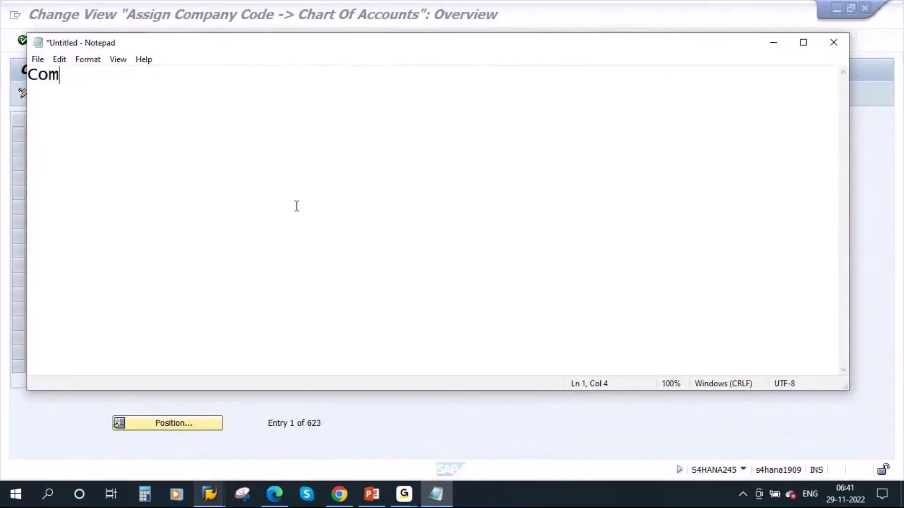
type("pany C")
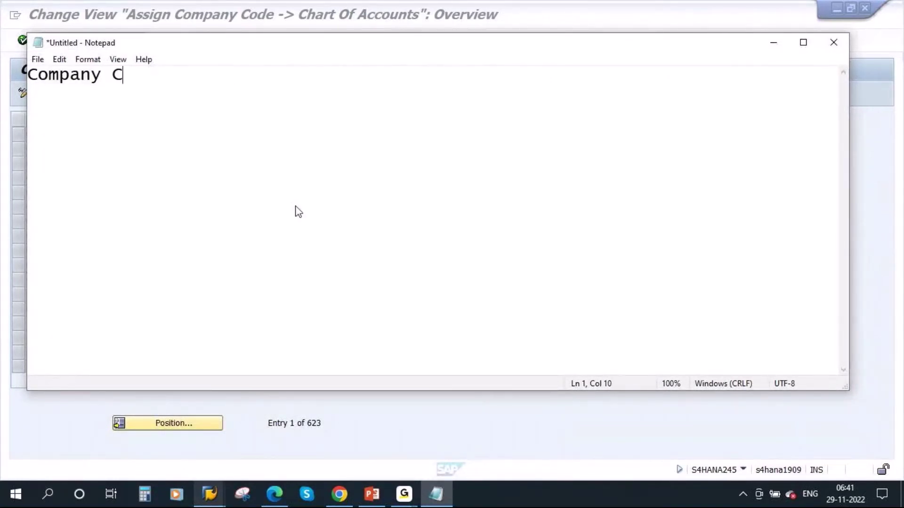
type("ode  - ")
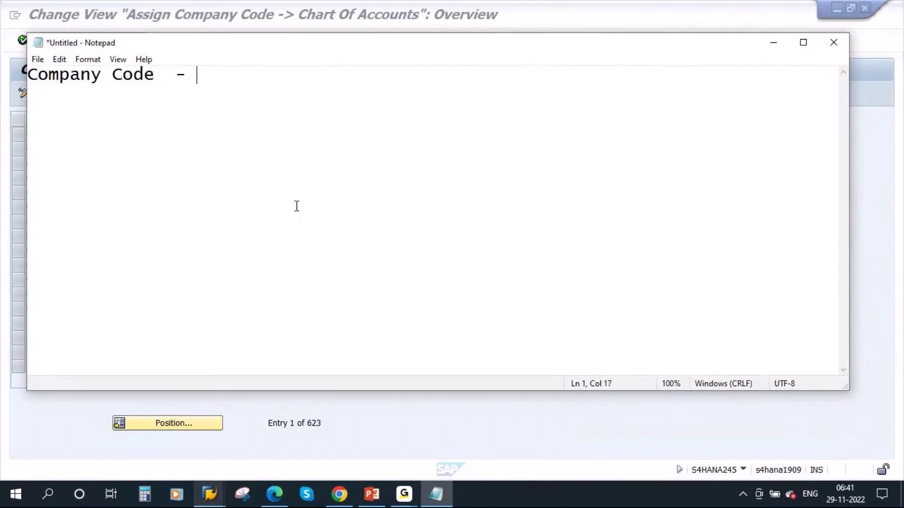
type("0001")
key("Return")
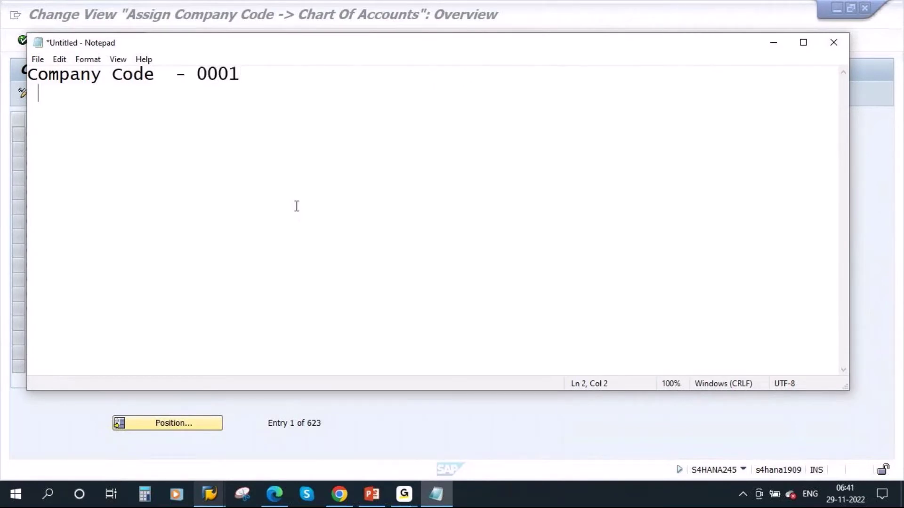
type("=> Chart ")
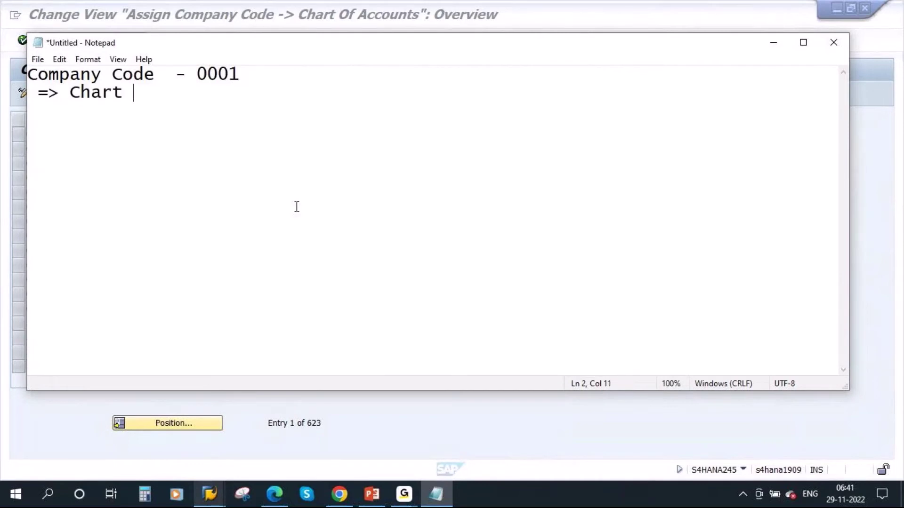
type("of Ac")
type("count - ")
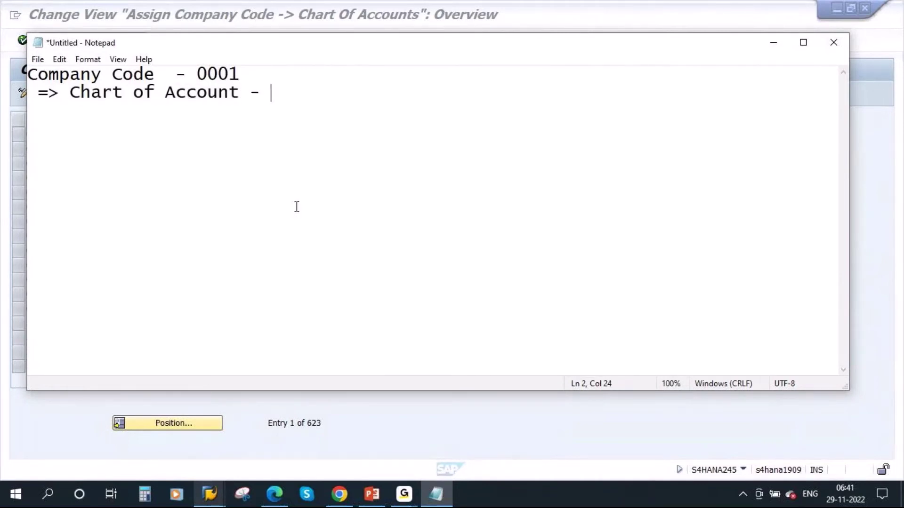
type("INT")
left_click(773, 42)
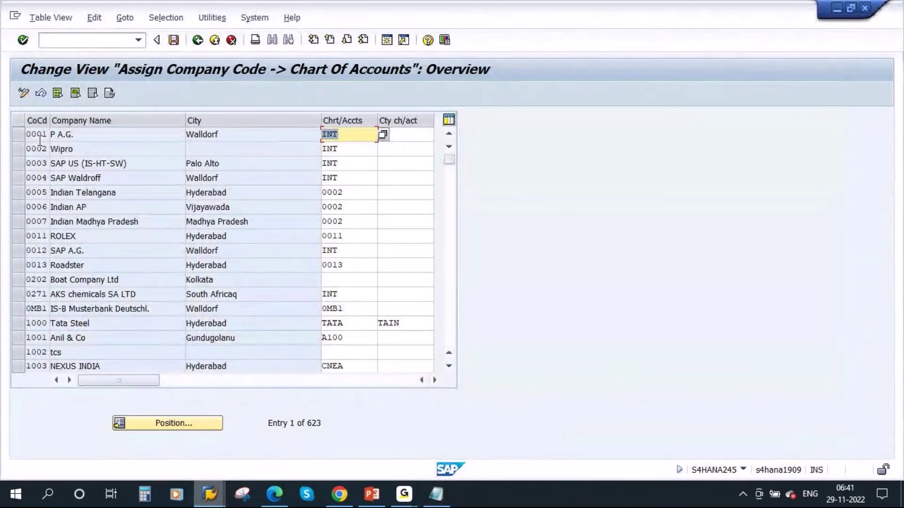
Check that row 0001 shows chart of accounts INT, then switch to PowerPoint
left_click(18, 133)
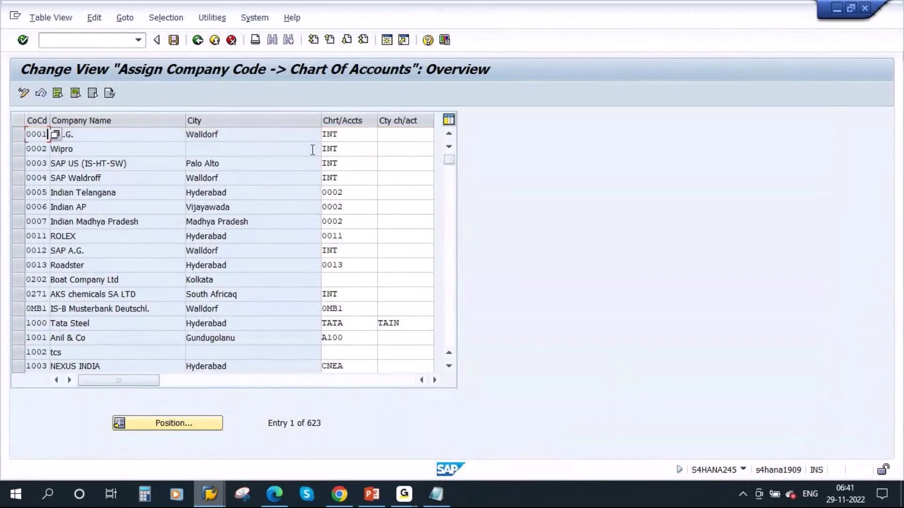
left_click(340, 135)
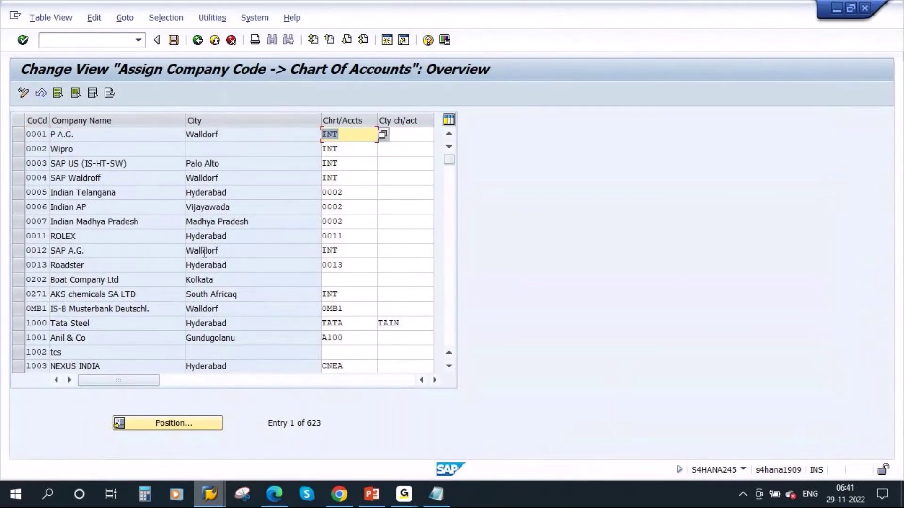
left_click(372, 494)
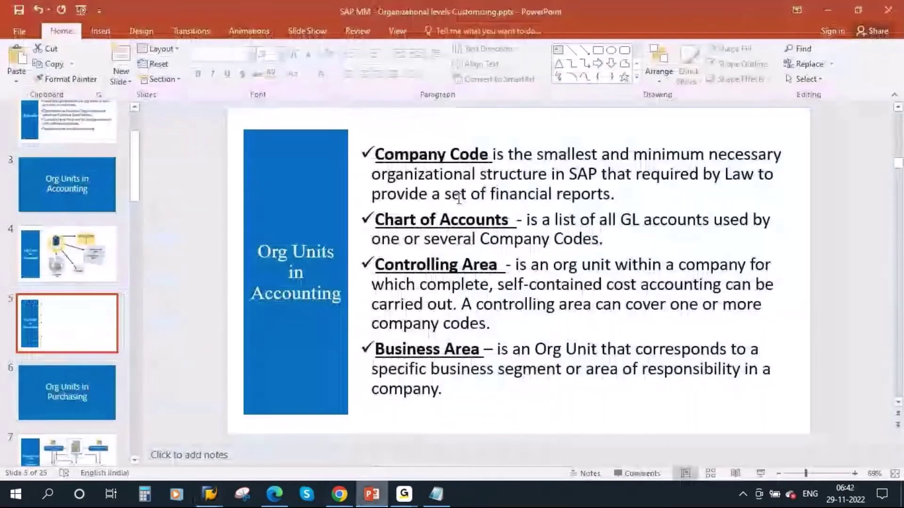
Start the slide show on slide 5's org-unit definitions and turn on the annotation pen
left_click(45, 282)
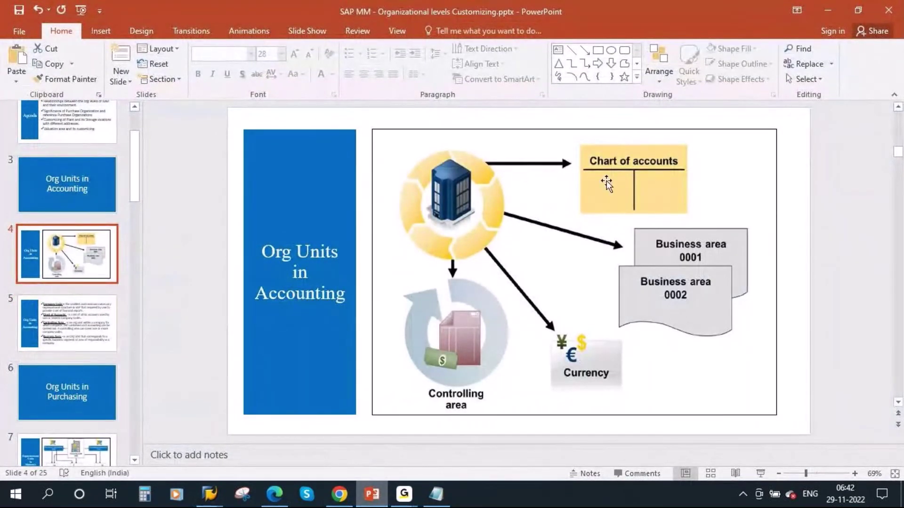
left_click(56, 330)
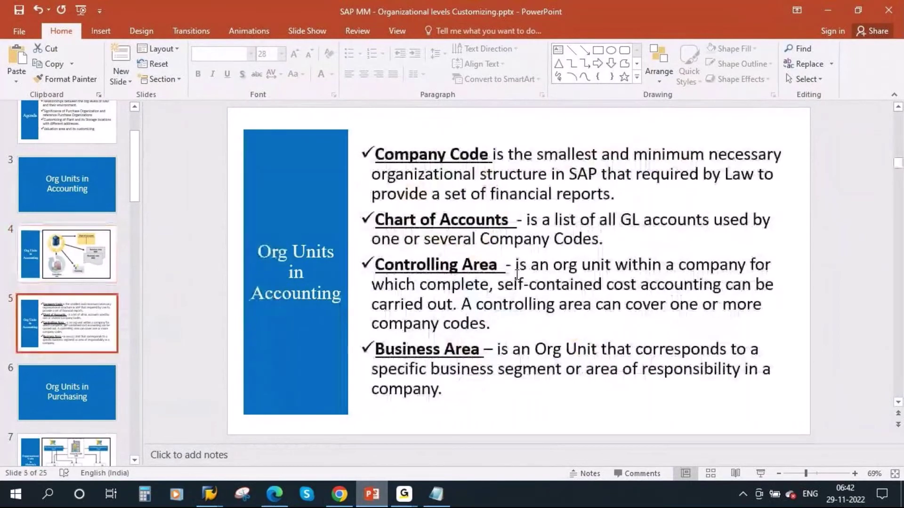
left_click(761, 473)
key("ctrl+l")
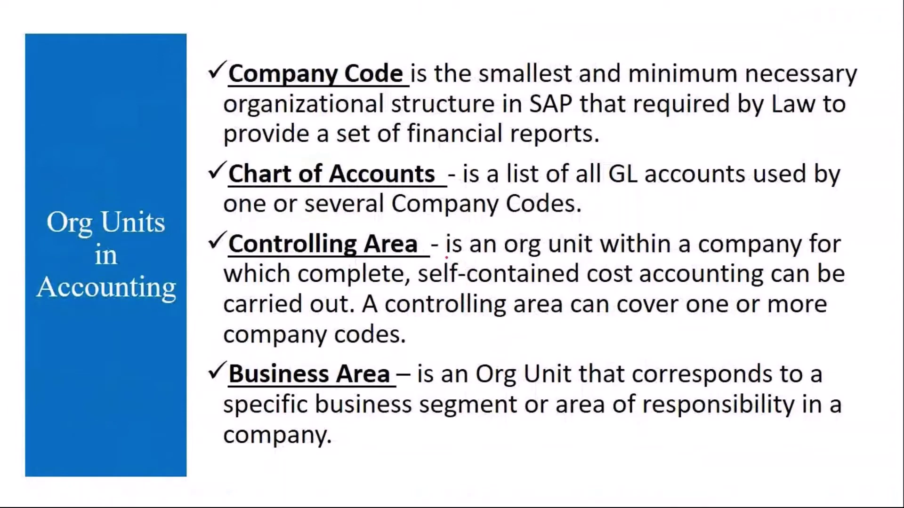
Underline the Controlling Area definition with the pen, erase the ink, and advance to the org-units slide
left_click_drag(446, 257, 822, 255)
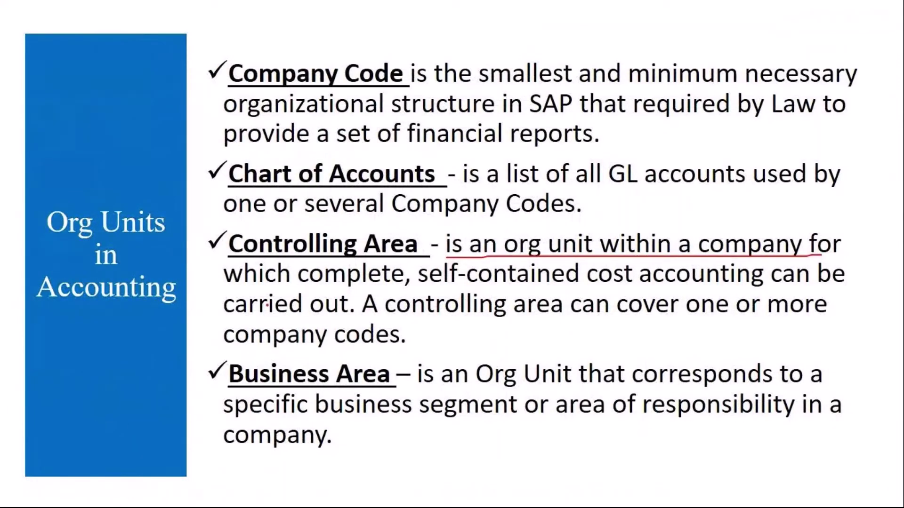
left_click_drag(226, 286, 819, 285)
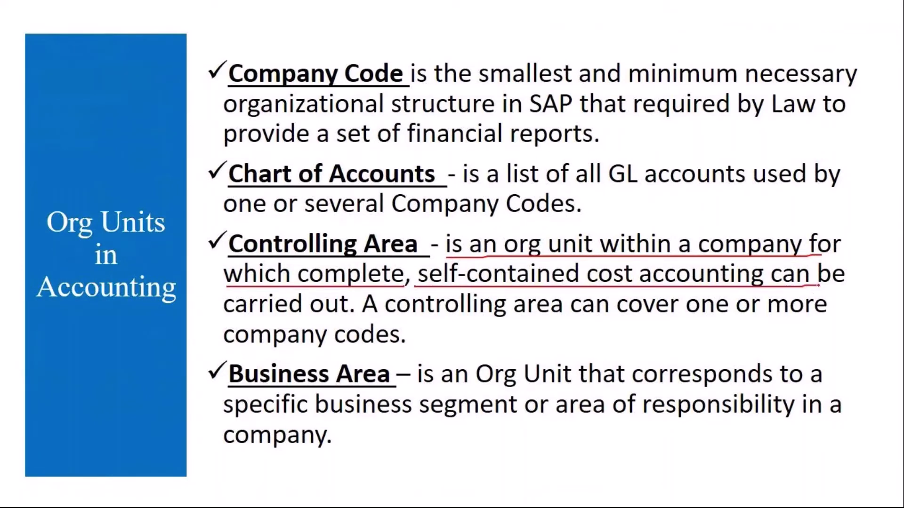
left_click_drag(219, 324, 357, 324)
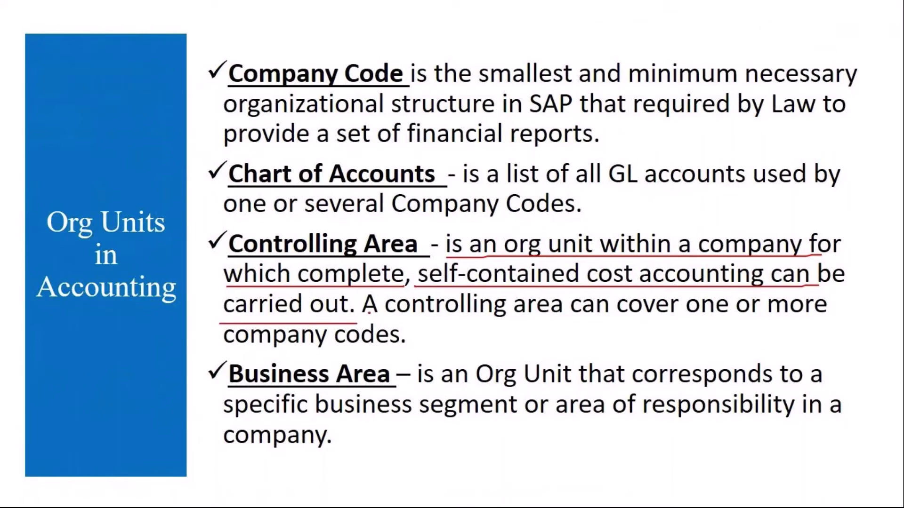
left_click_drag(367, 318, 821, 318)
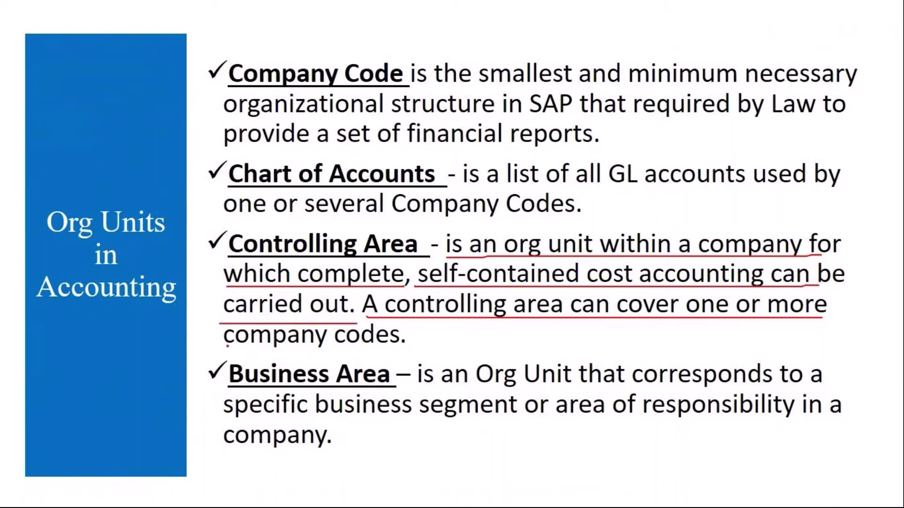
left_click_drag(226, 347, 454, 350)
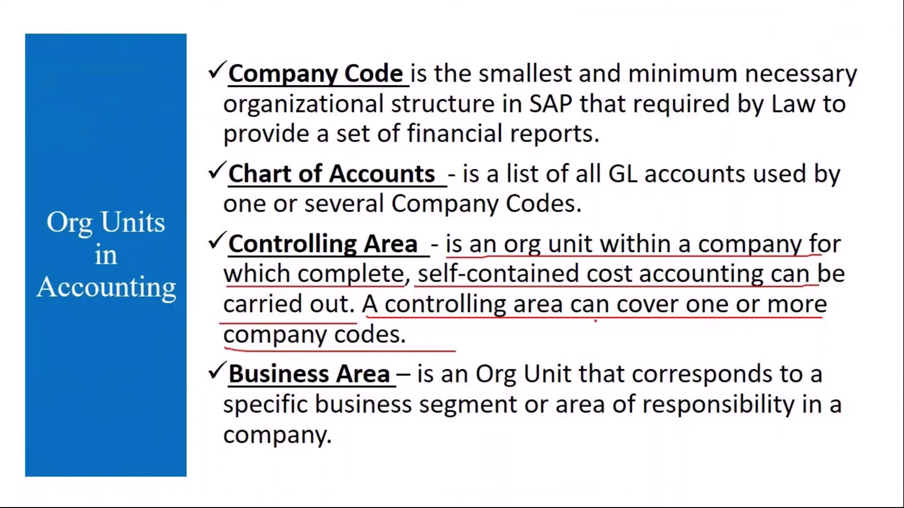
key("e")
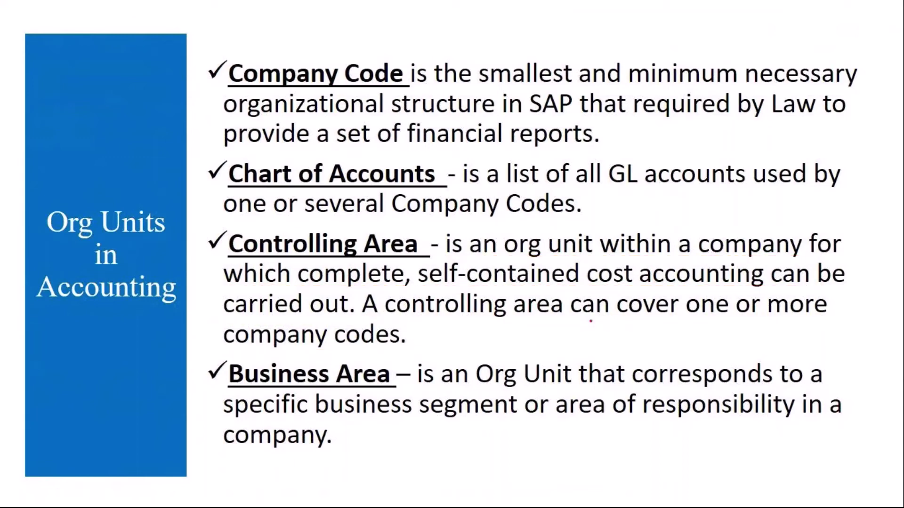
key("Right")
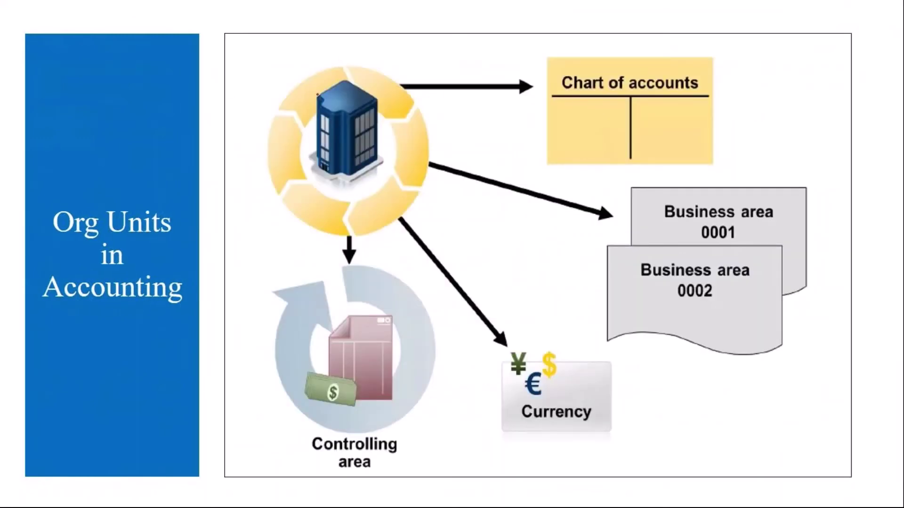
Circle the company building, draw a line to Controlling area, erase the marks, and end the show
mouse_move(318, 95)
left_mouse_down()
mouse_move(324, 233)
mouse_move(484, 128)
mouse_move(335, 101)
left_mouse_up()
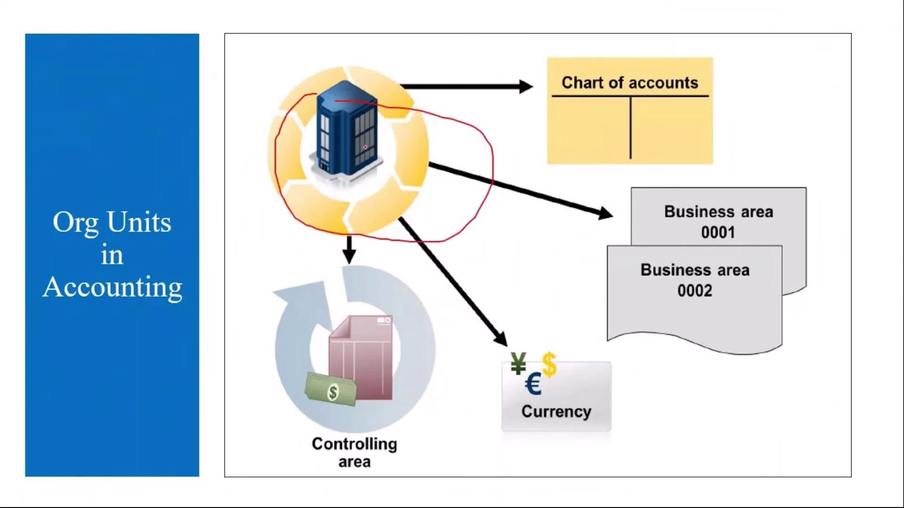
mouse_move(351, 149)
left_mouse_down()
mouse_move(340, 306)
mouse_move(346, 366)
mouse_move(379, 326)
left_mouse_up()
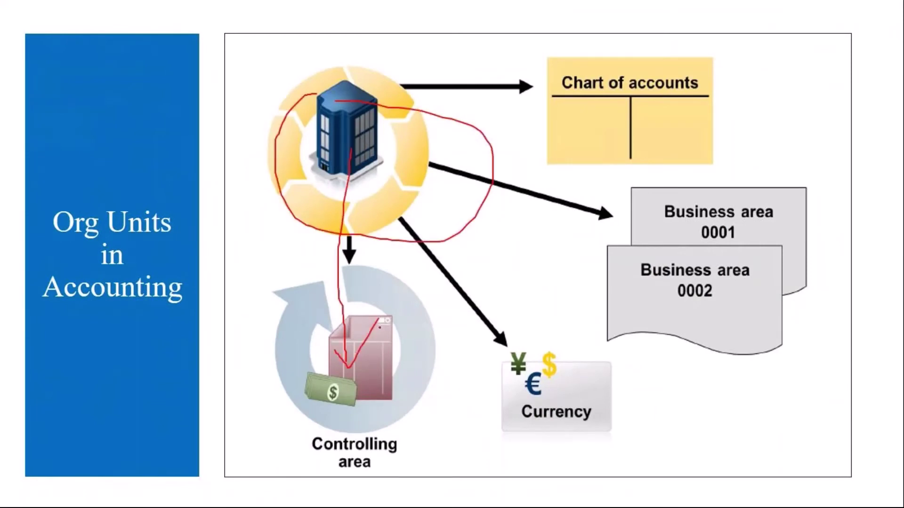
key("e")
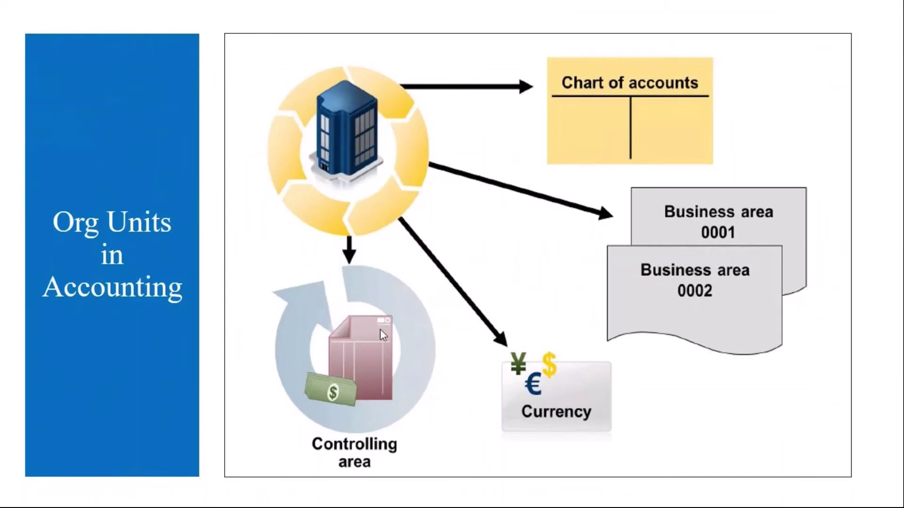
key("Escape")
Return to Display IMG and expand Enterprise Structure > Definition > Controlling to select Maintain Controlling Area
mouse_move(211, 498)
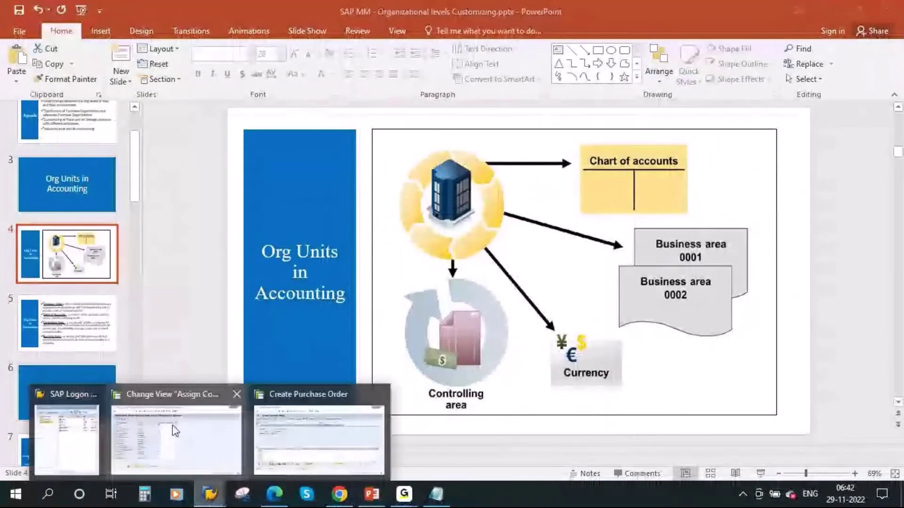
left_click(179, 428)
left_click(197, 41)
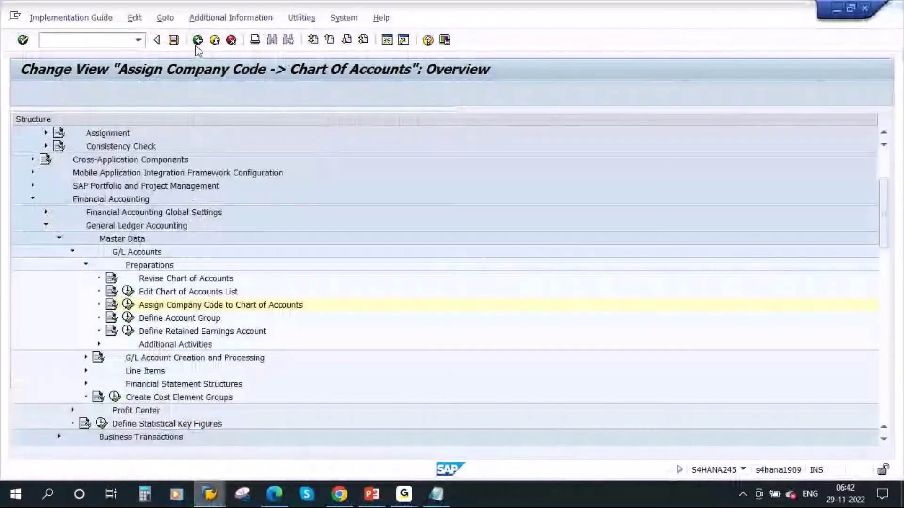
scroll(76, 236, "up", 3)
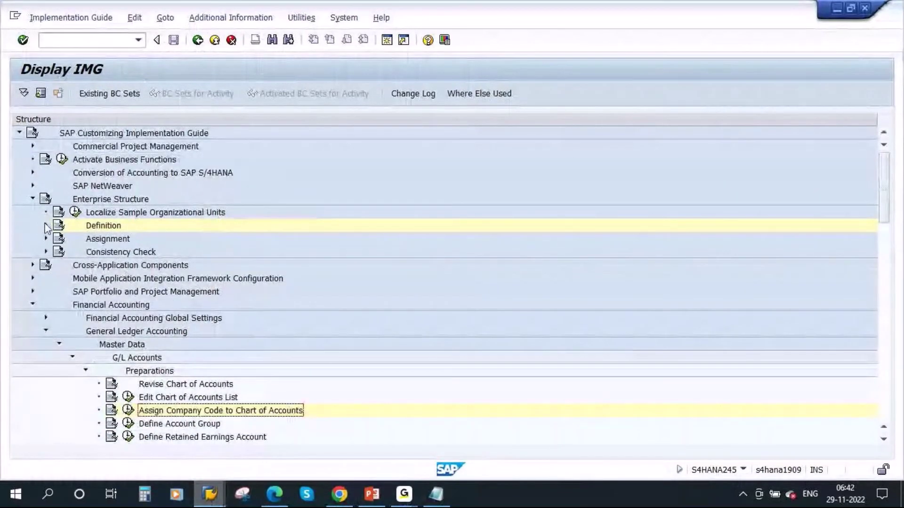
left_click(46, 226)
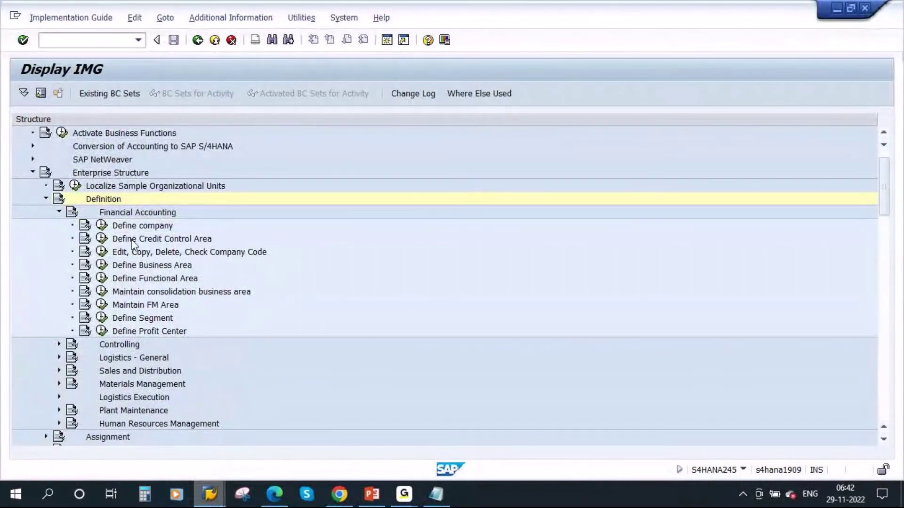
left_click(59, 213)
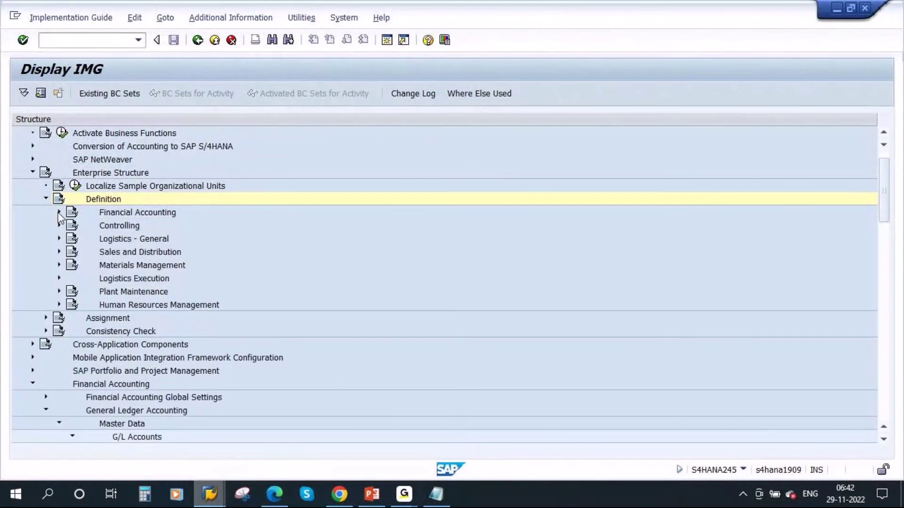
left_click(59, 225)
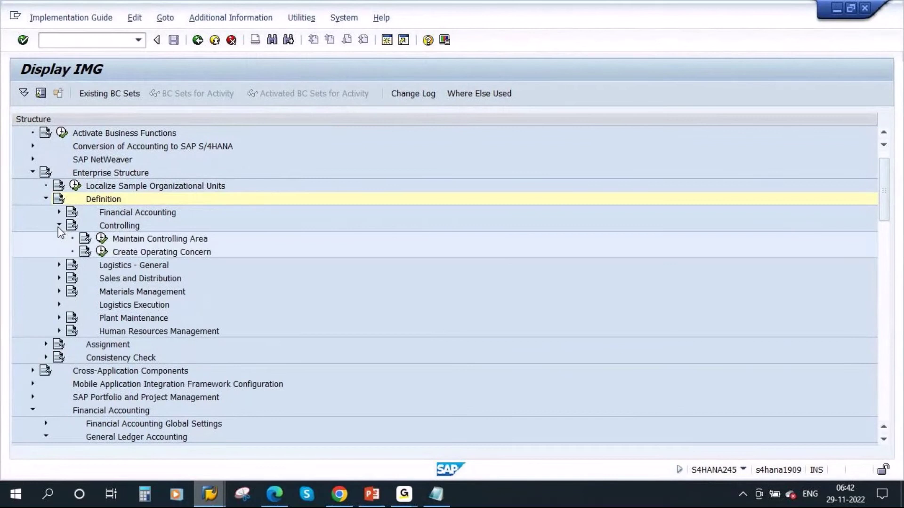
left_click(159, 239)
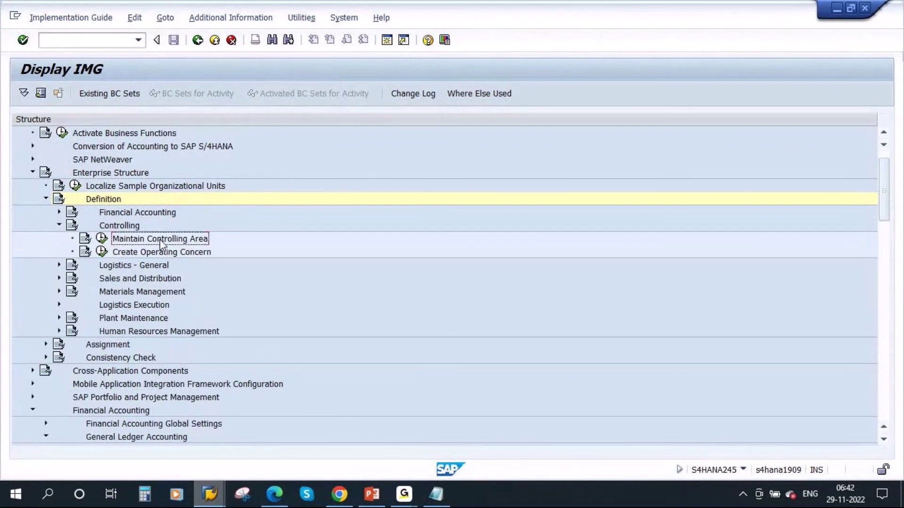
Open Maintain Controlling Area display-only and view controlling area 0001's details: chart of accounts INT, currency EUR
left_click(102, 238)
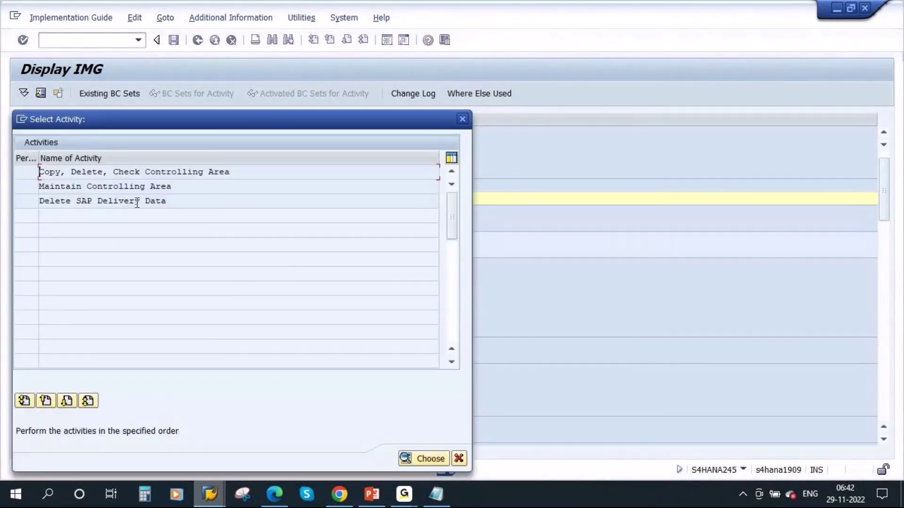
left_click_drag(248, 178, 61, 176)
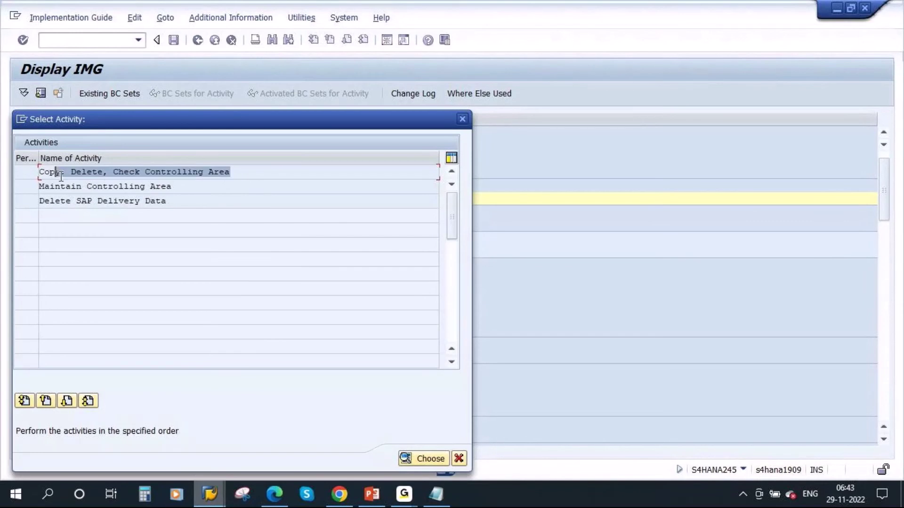
double_click(119, 189)
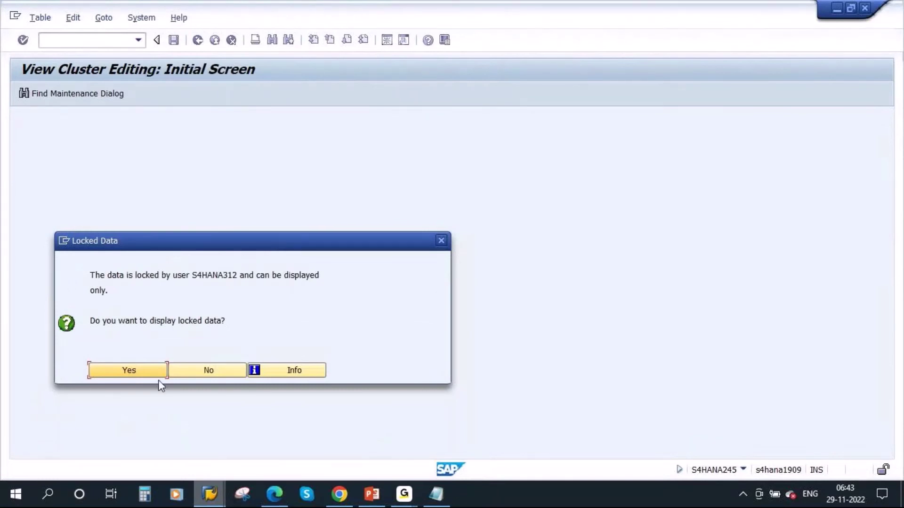
left_click(130, 372)
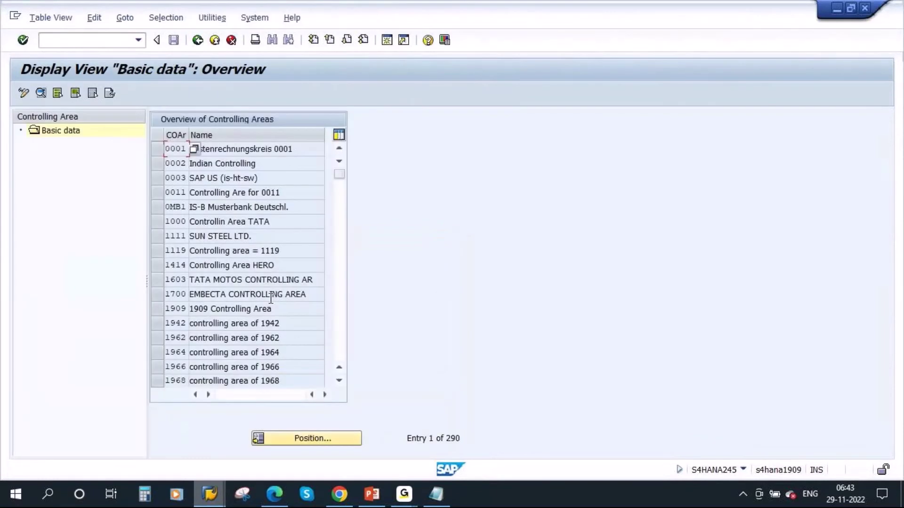
left_click(160, 148)
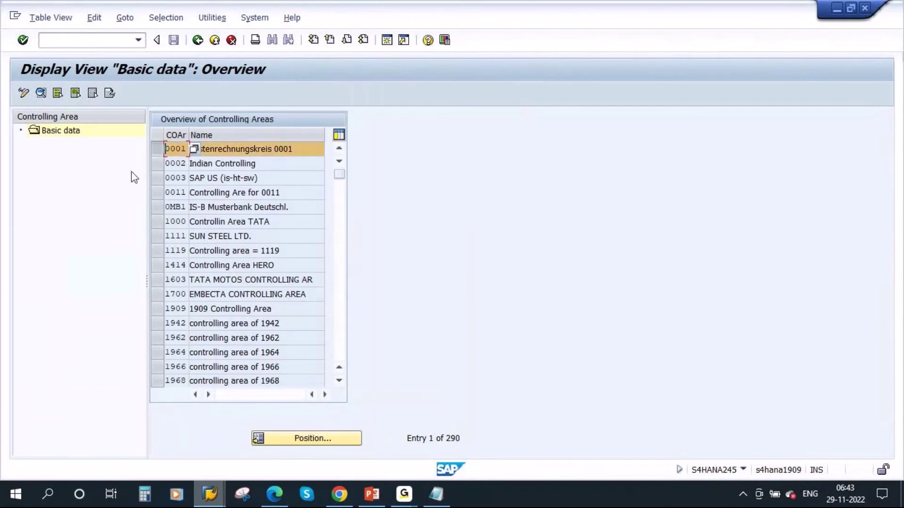
left_click(39, 94)
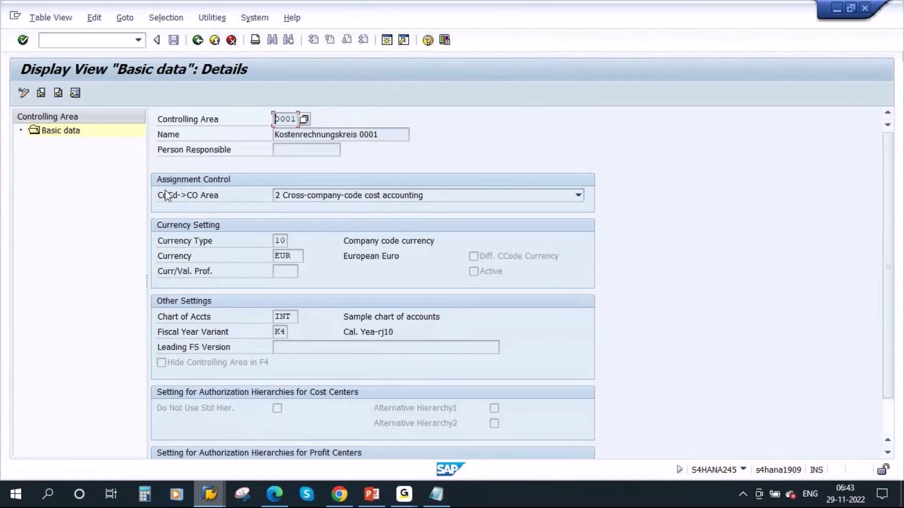
left_click(198, 41)
Back out to the IMG, cancel the activity popup, and run Assign company code to controlling area
left_click(197, 41)
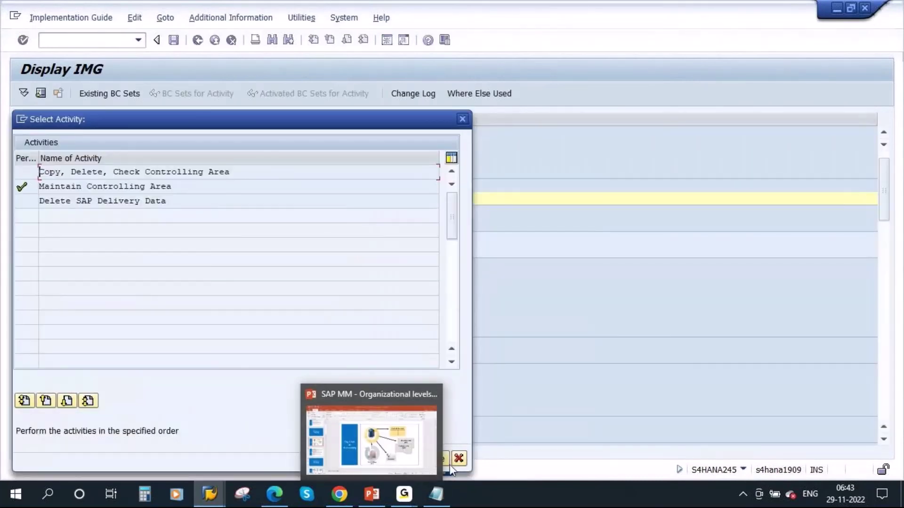
left_click(319, 125)
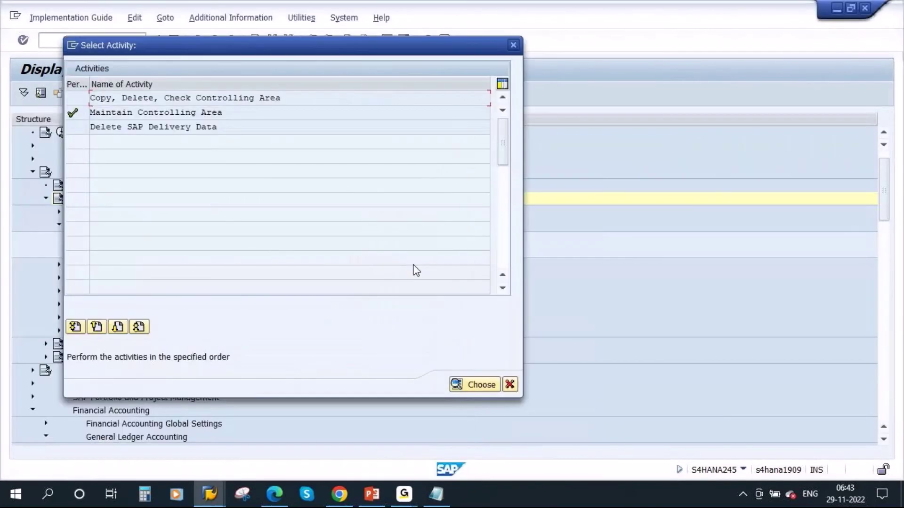
left_click(510, 384)
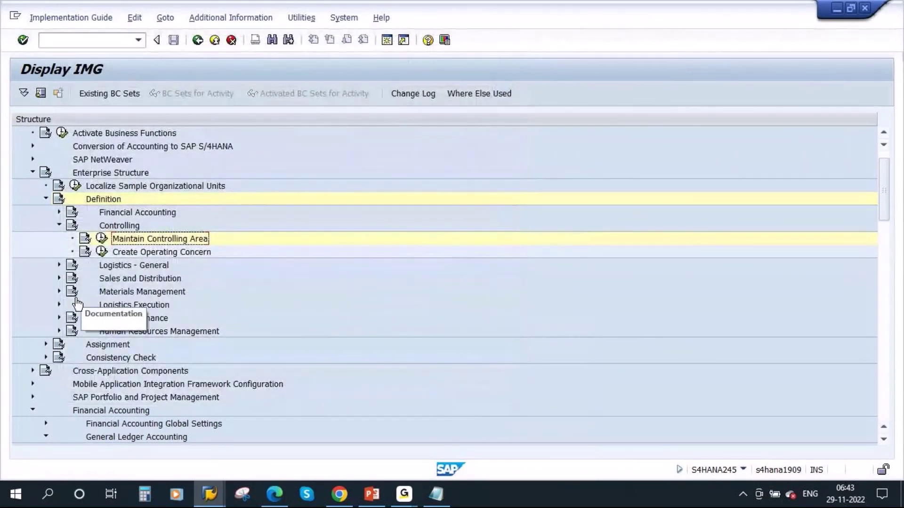
left_click(46, 345)
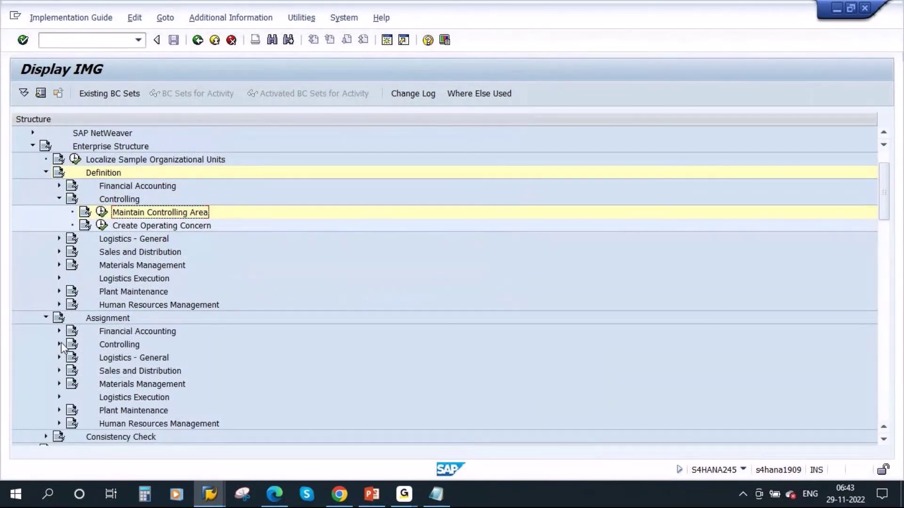
left_click(59, 344)
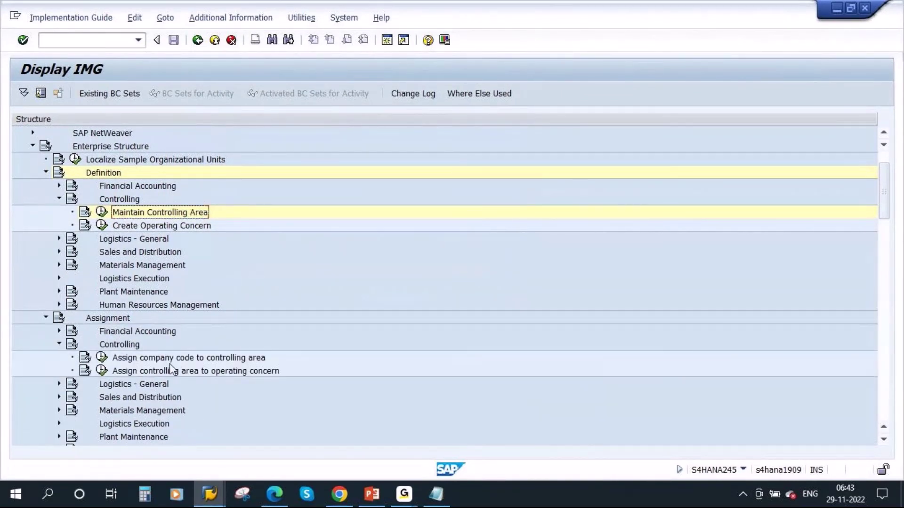
left_click(102, 358)
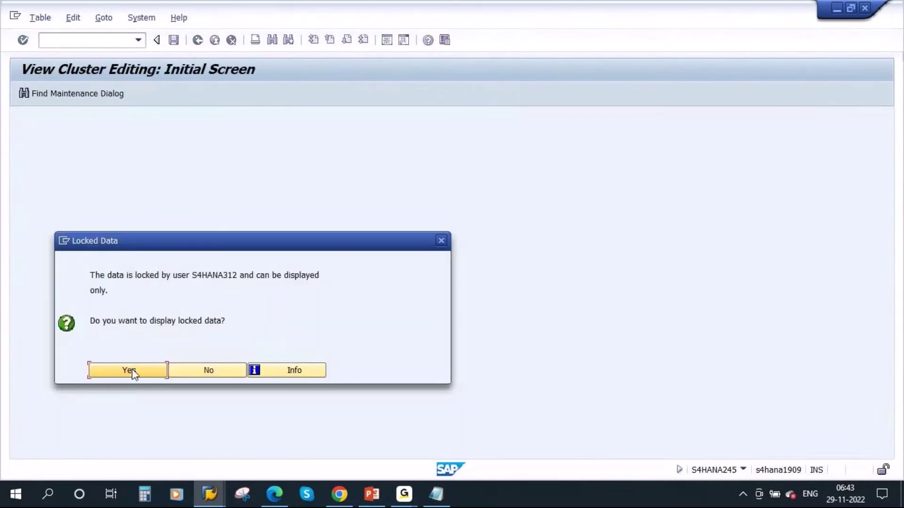
Open the locked data display-only and list the company codes assigned to controlling area 0001
left_click(132, 370)
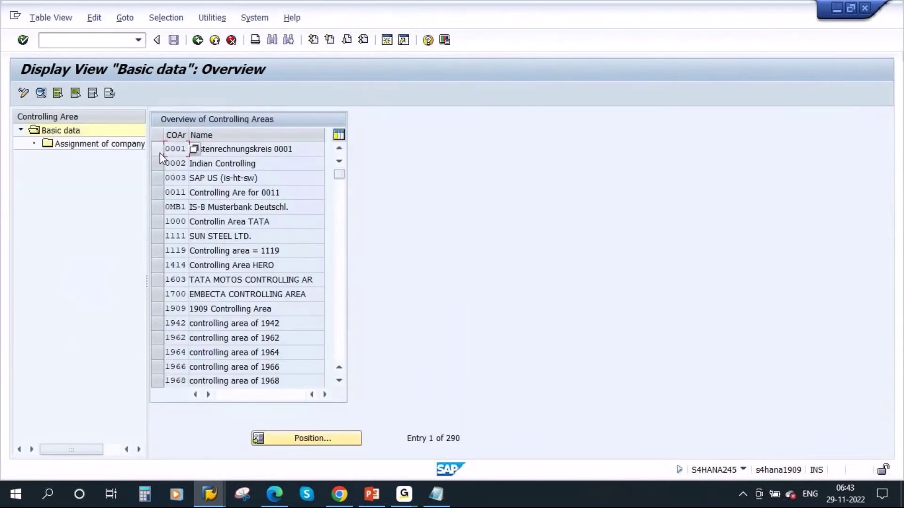
left_click(161, 149)
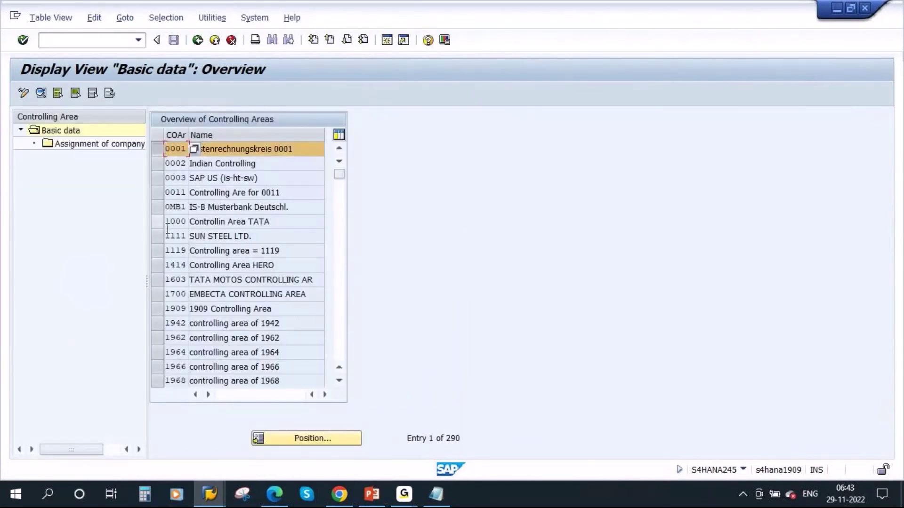
double_click(88, 145)
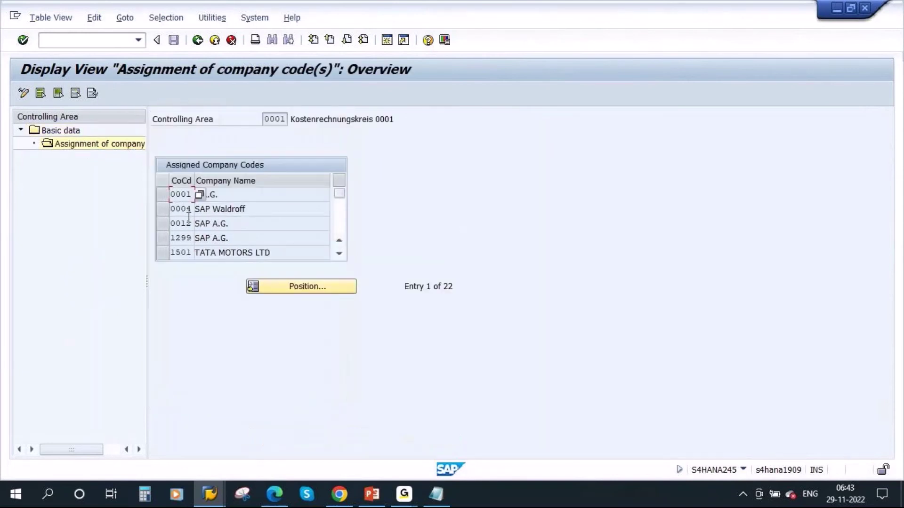
left_click(160, 193)
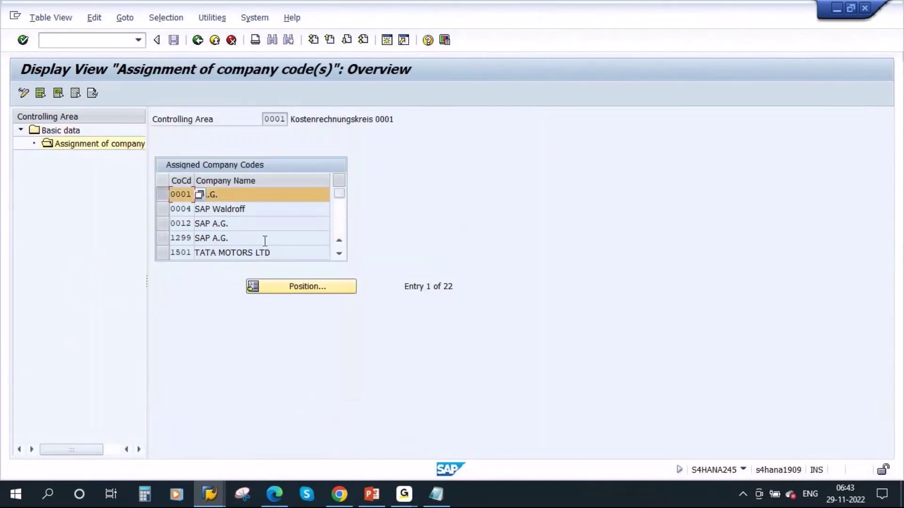
Add a new Notepad line '=> Controlling Area - 0001' beneath the chart of accounts note
mouse_move(436, 495)
left_click(349, 440)
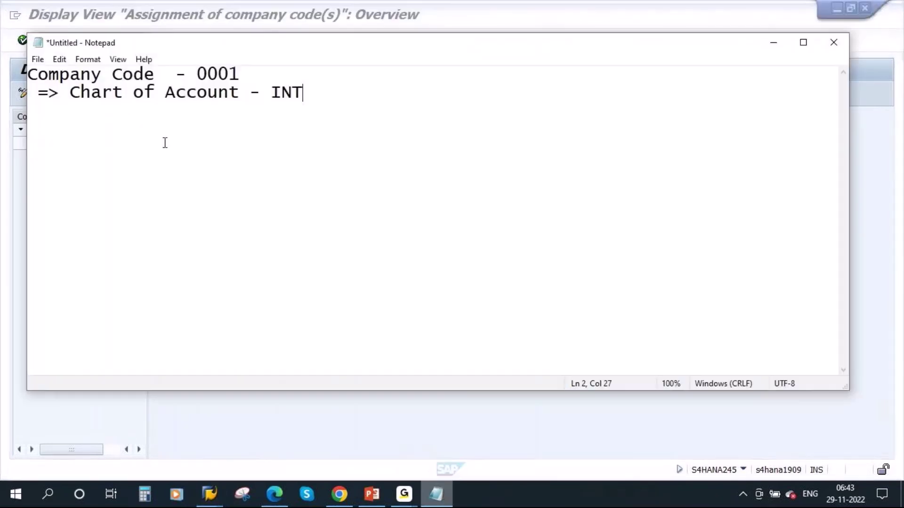
key("Return")
type("=> Contr")
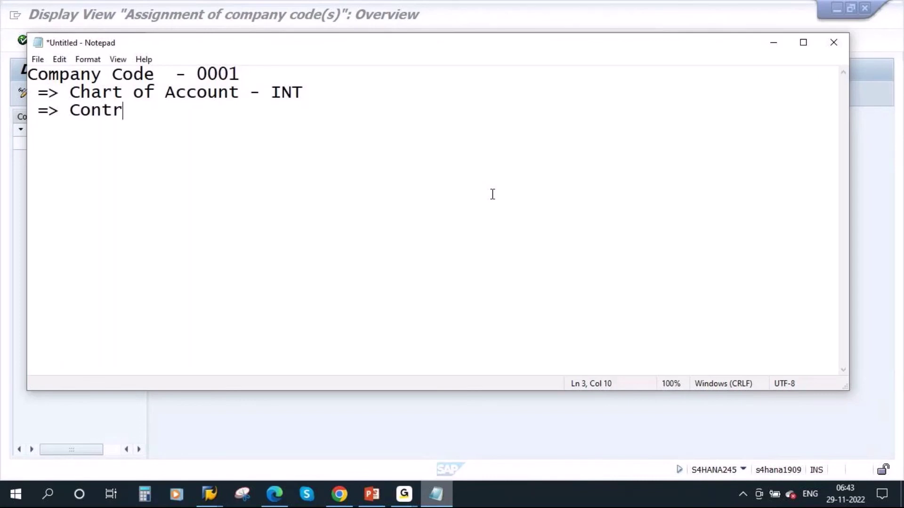
type("olling ")
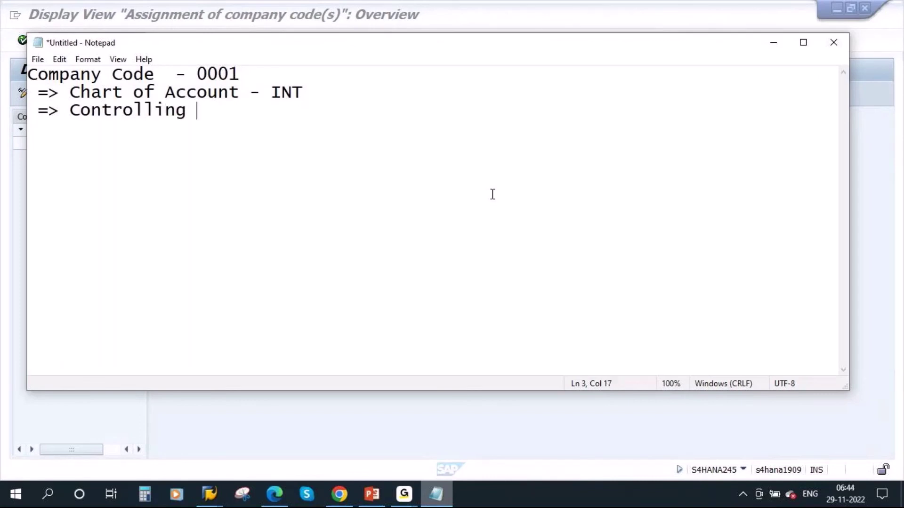
type("Area - ")
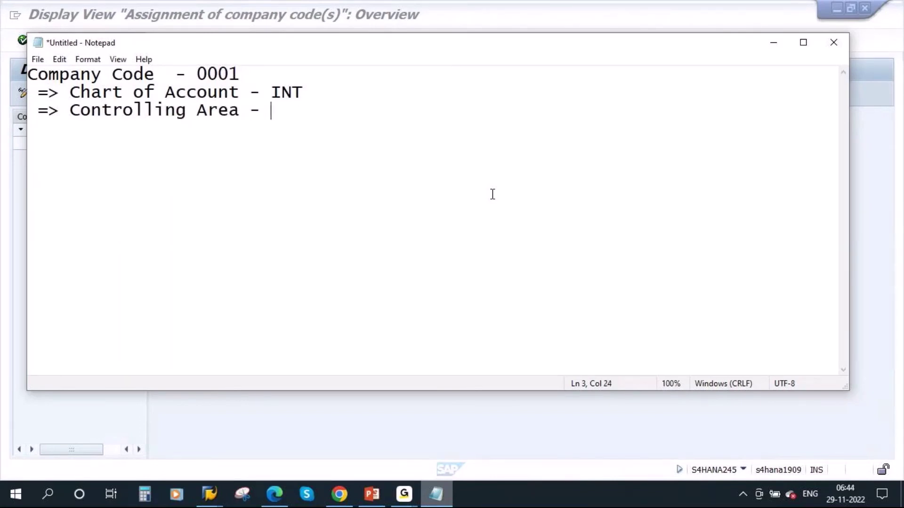
type("0001")
Minimize the notes and scroll area 0001's Assigned Company Codes table to codes like 1502, 1503, 1710
left_click(774, 43)
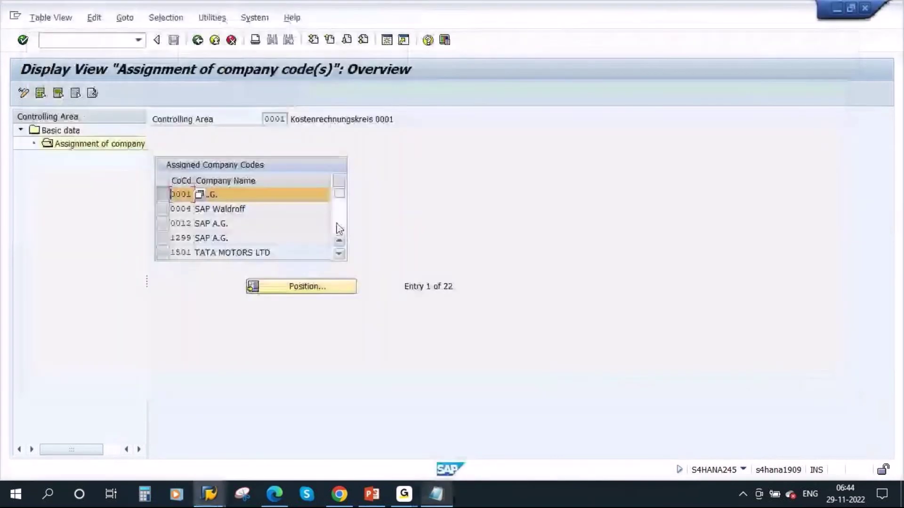
left_click(273, 120)
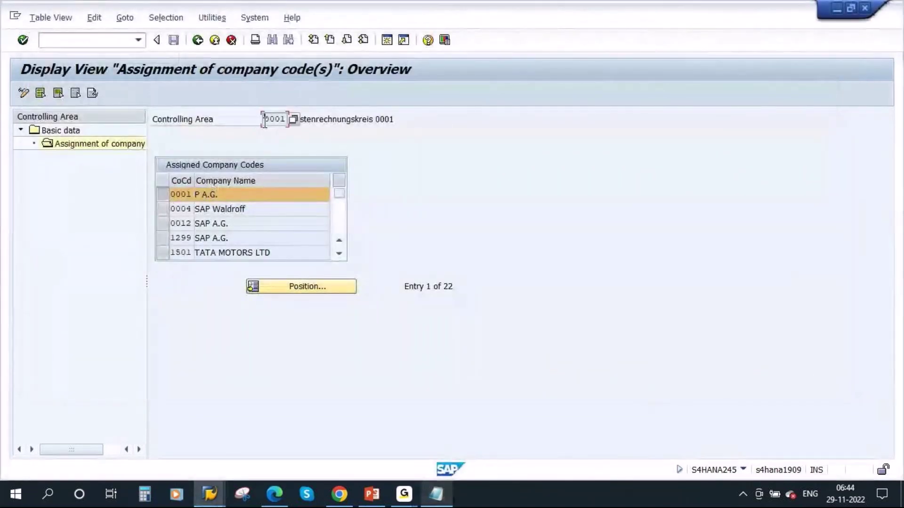
left_click(172, 194)
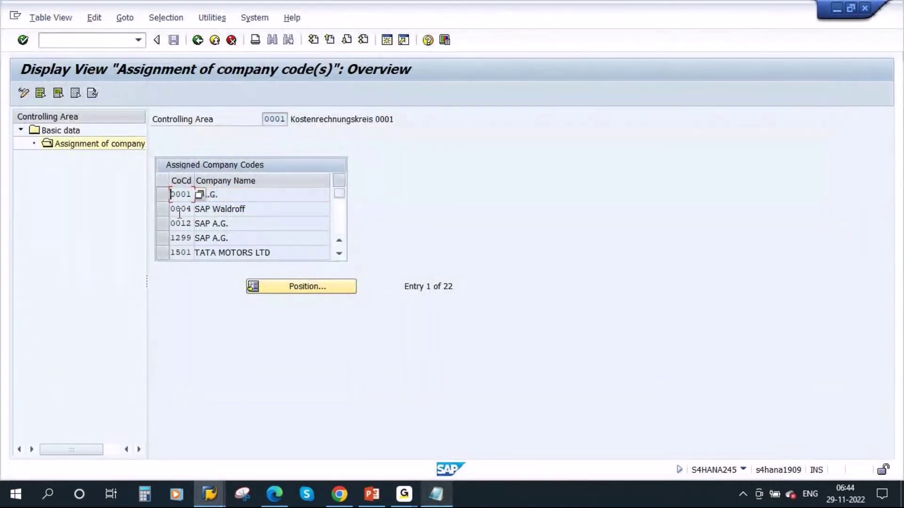
scroll(246, 226, "down", 1)
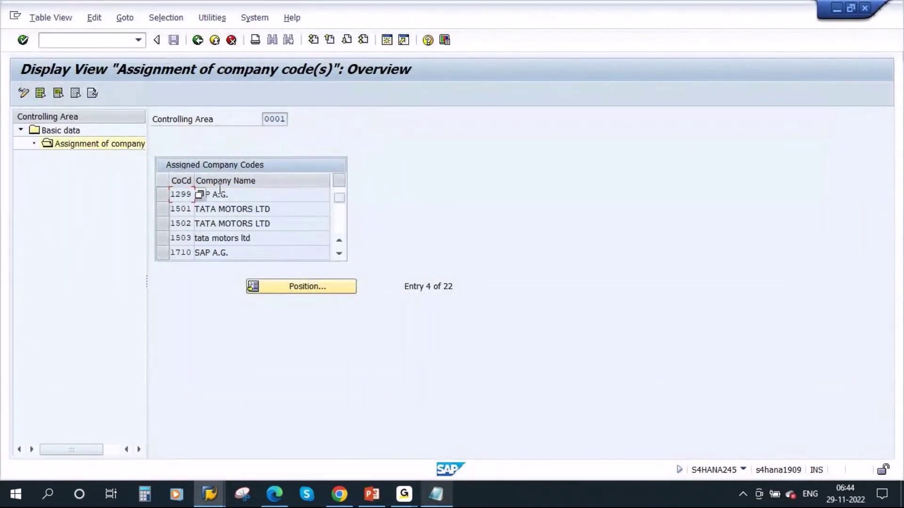
left_click_drag(263, 119, 300, 121)
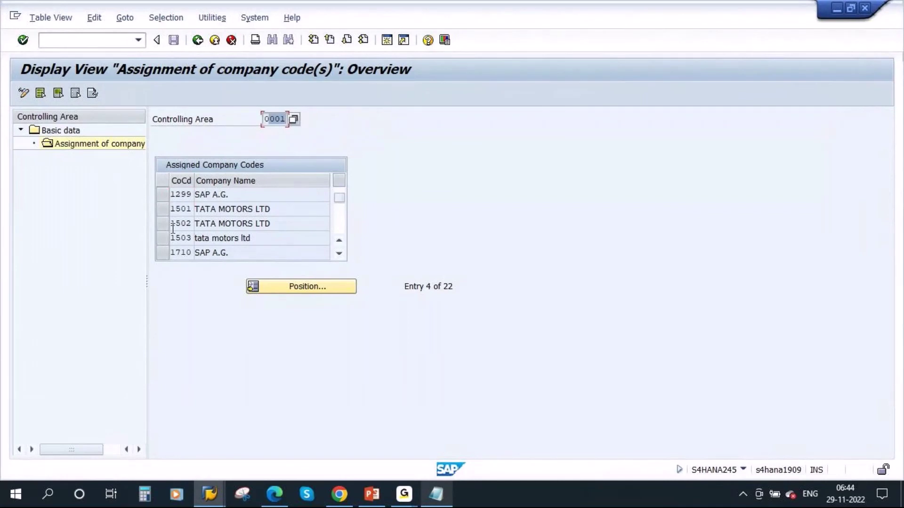
Go to PowerPoint slide 5 and select the sentence 'A controlling area can cover one or more'
left_click(372, 493)
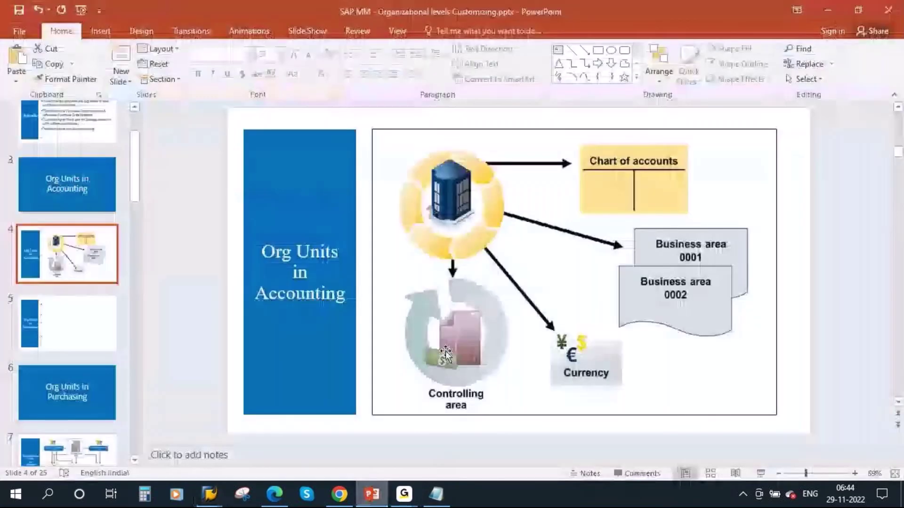
left_click(93, 349)
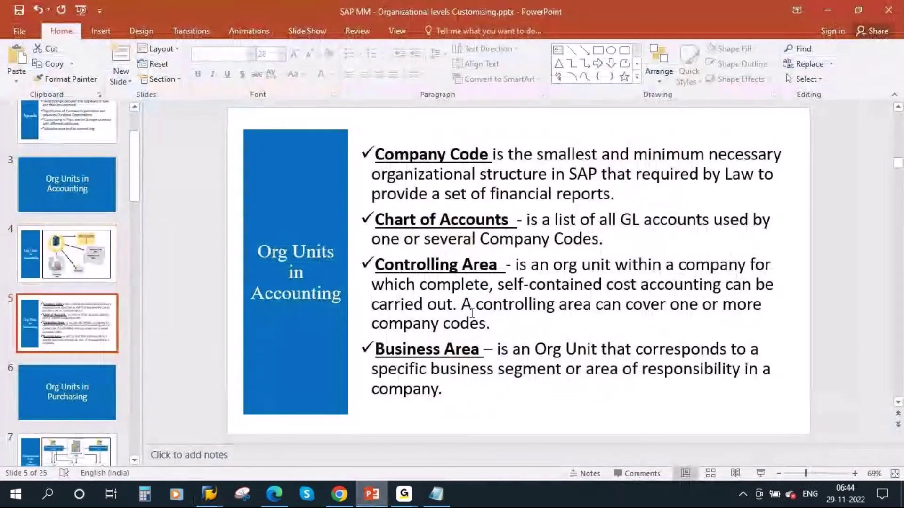
left_click_drag(461, 307, 763, 308)
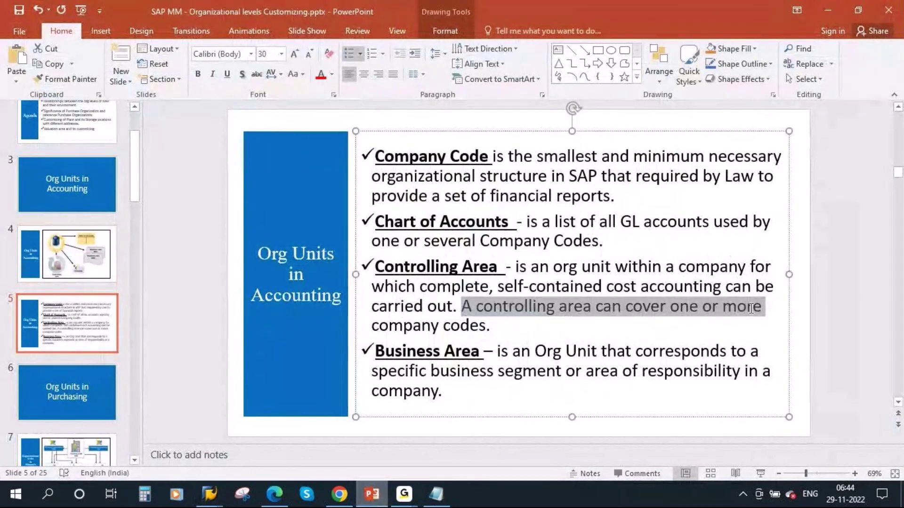